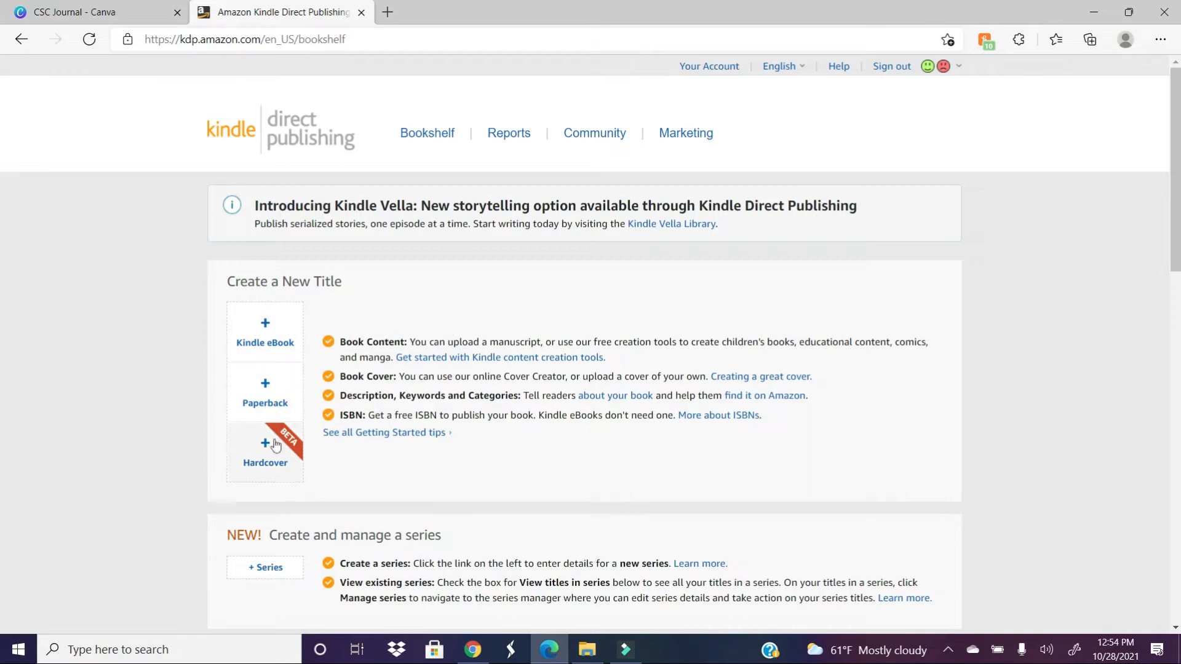
- Start a new hardcover title from the bookshelf
{"action": "left_click", "coordinate": [91, 401]}
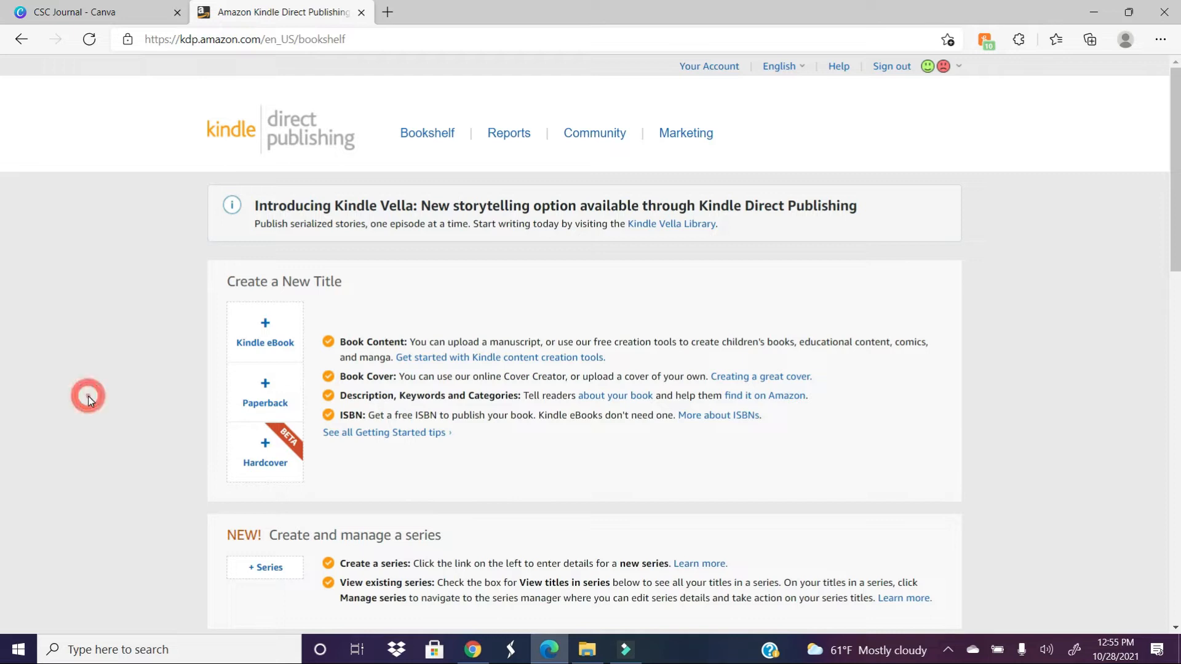
{"action": "scroll", "coordinate": [90, 401], "scroll_direction": "down", "scroll_amount": 6}
{"action": "scroll", "coordinate": [90, 401], "scroll_direction": "up", "scroll_amount": 6}
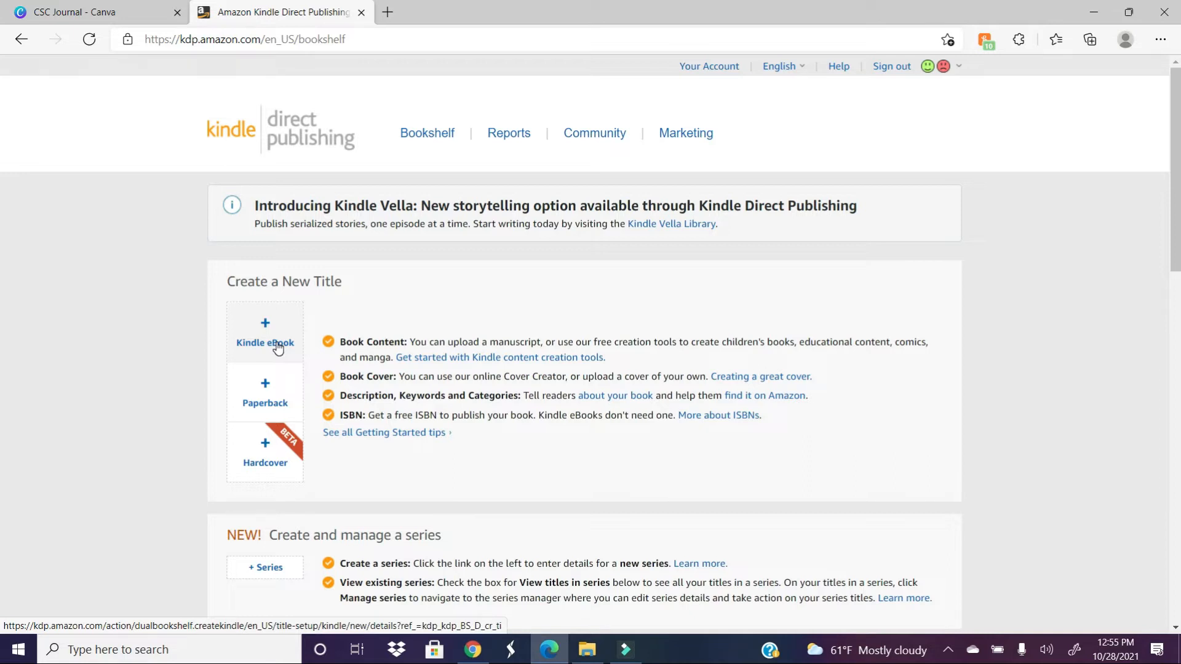
{"action": "left_click", "coordinate": [268, 461]}
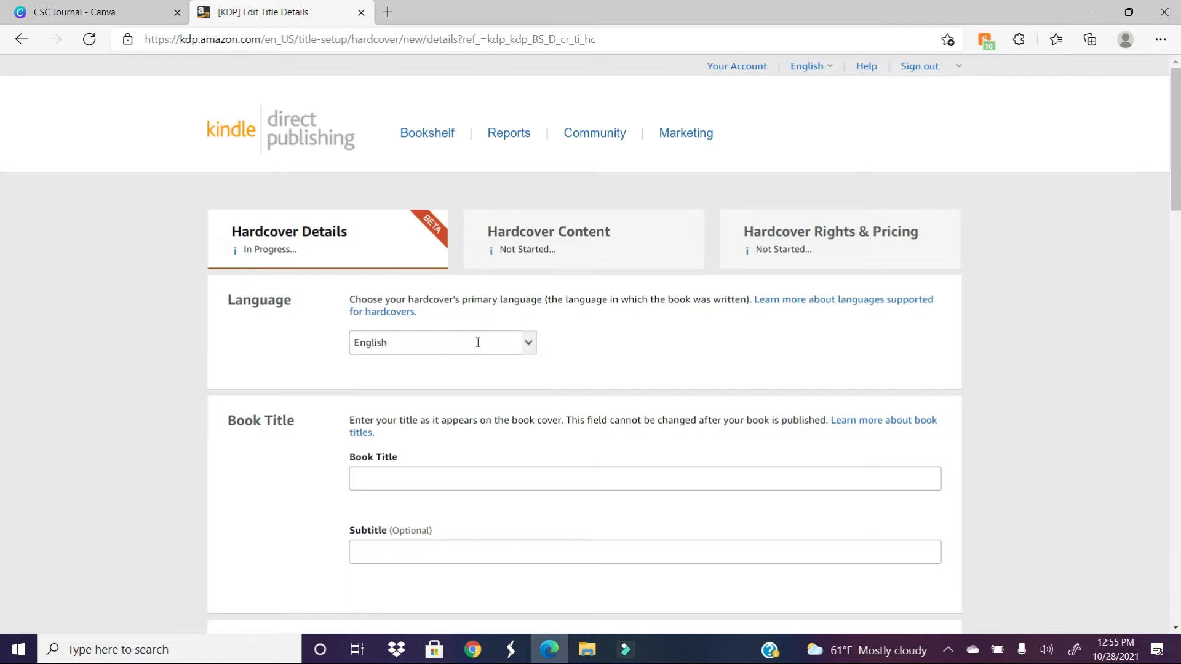
{"action": "left_click", "coordinate": [245, 466]}
{"action": "left_click", "coordinate": [256, 458]}
- Look over the book title, subtitle, series and edition number sections of the hardcover details form
{"action": "scroll", "coordinate": [256, 463], "scroll_direction": "down", "scroll_amount": 3}
{"action": "left_click", "coordinate": [455, 267]}
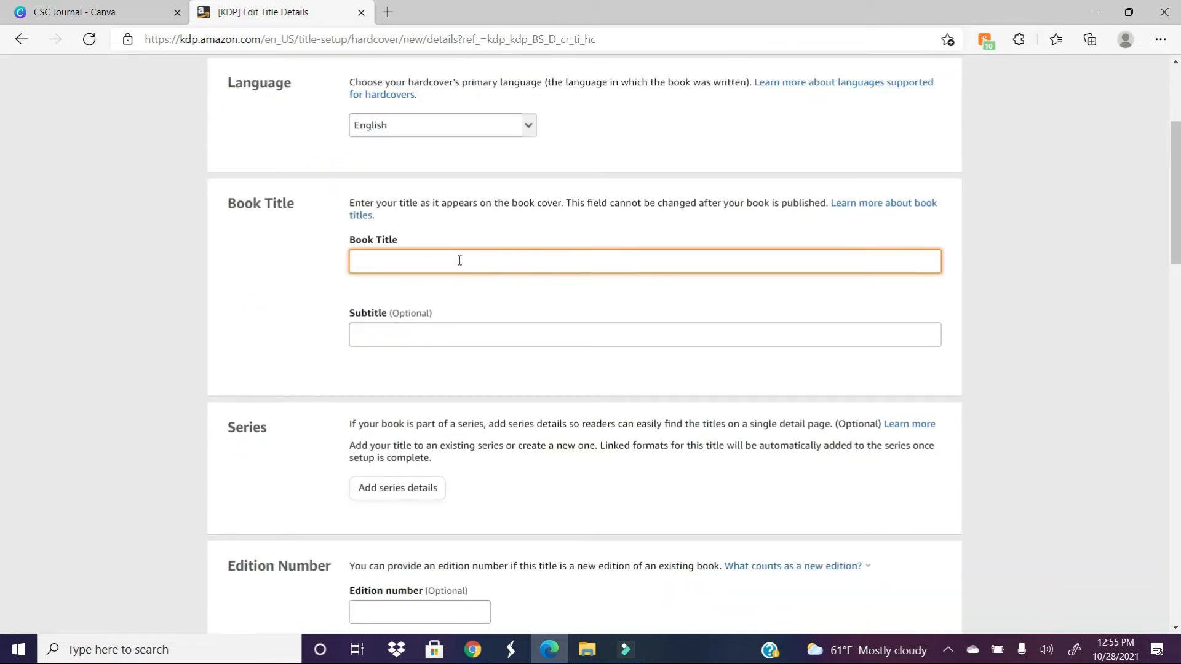
{"action": "left_click", "coordinate": [453, 331]}
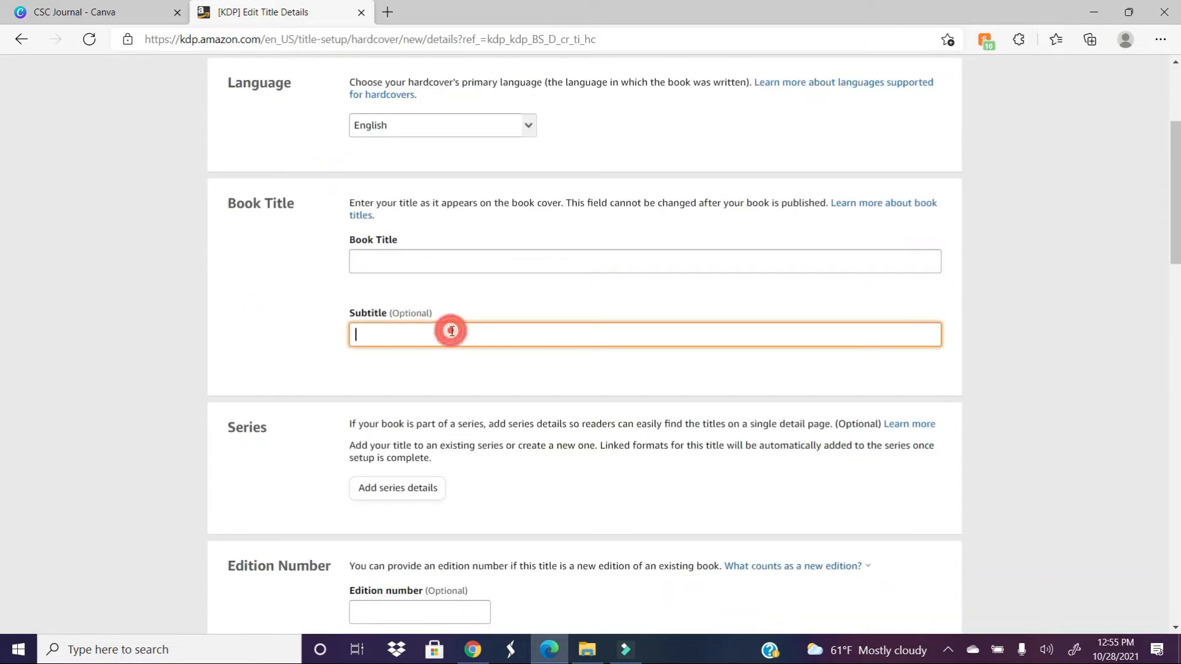
{"action": "left_click", "coordinate": [256, 363]}
{"action": "scroll", "coordinate": [257, 366], "scroll_direction": "down", "scroll_amount": 5}
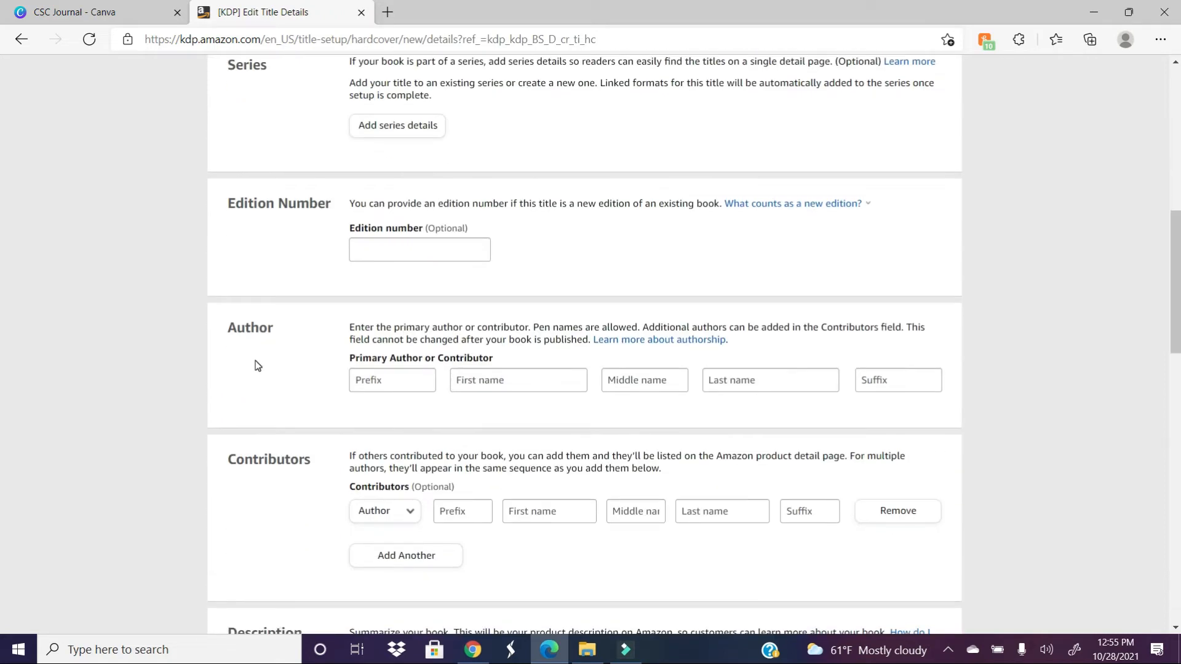
{"action": "left_click", "coordinate": [474, 382]}
{"action": "type", "text": "L"}
{"action": "type", "text": "z"}
{"action": "key", "text": "BackSpace"}
{"action": "key", "text": "BackSpace"}
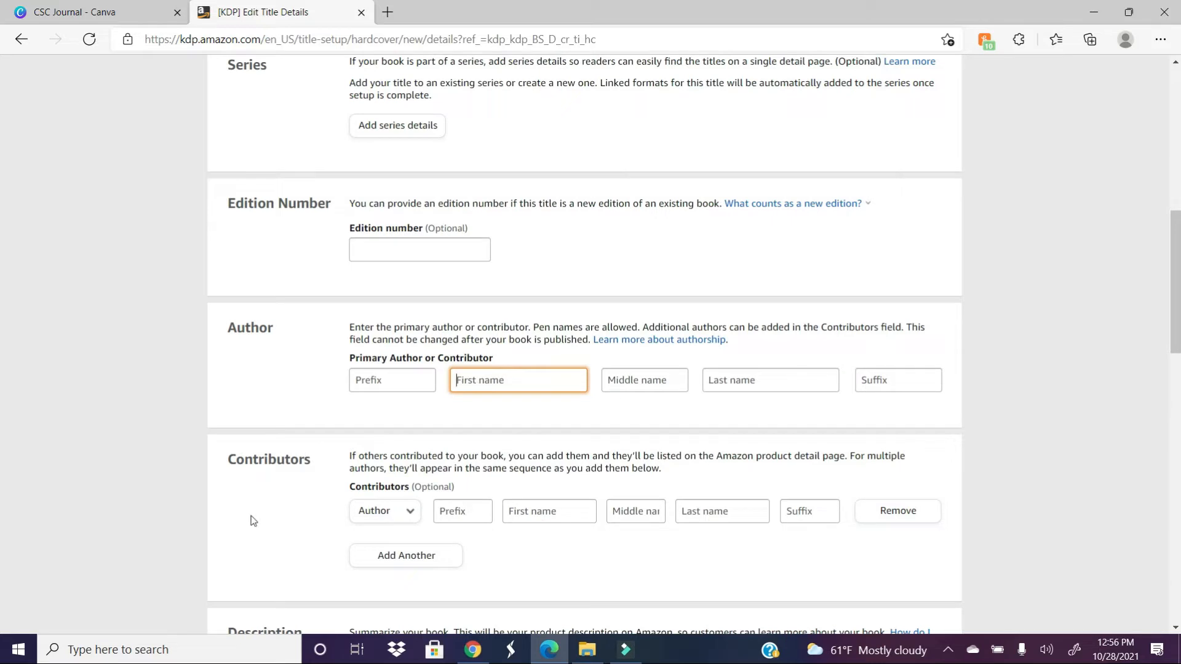
- Review the book title, primary author, contributors and description sections of the hardcover details
{"action": "left_click", "coordinate": [159, 535]}
{"action": "scroll", "coordinate": [159, 535], "scroll_direction": "down", "scroll_amount": 5}
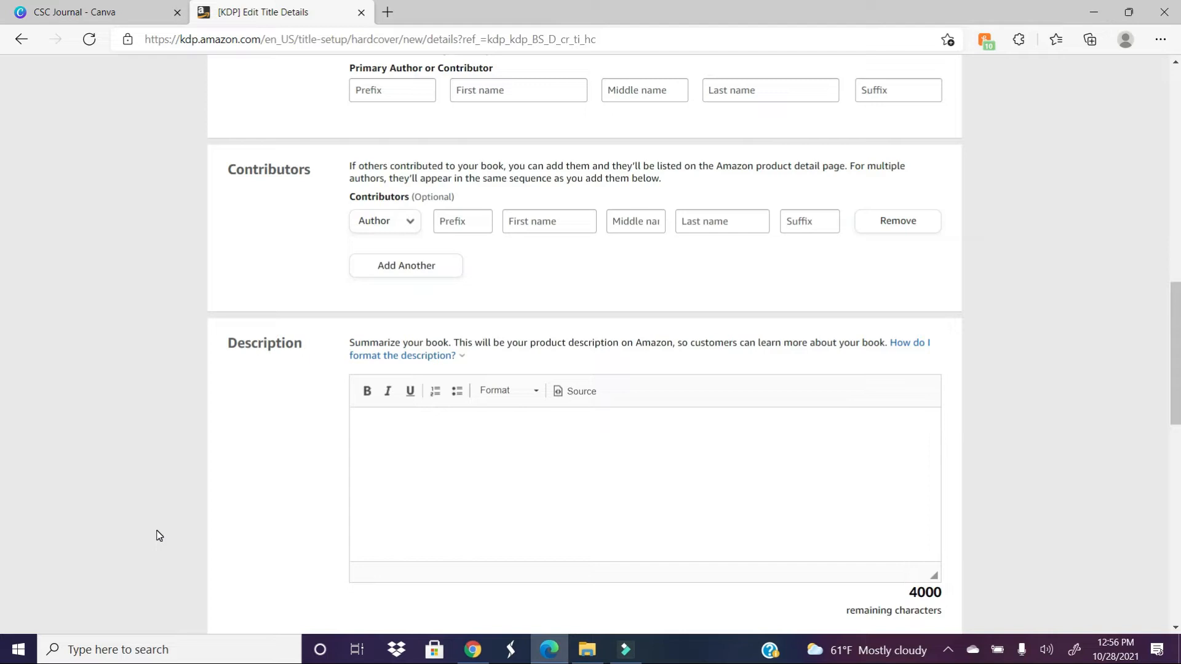
{"action": "left_click", "coordinate": [509, 451]}
{"action": "left_click", "coordinate": [159, 424]}
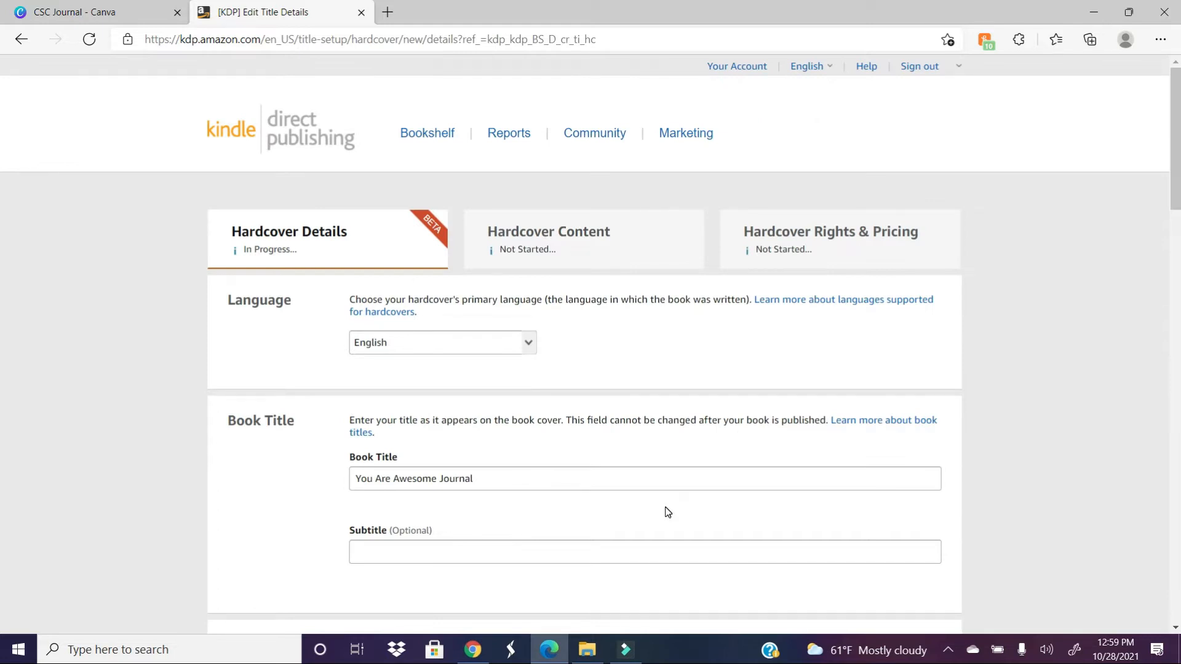
{"action": "scroll", "coordinate": [668, 512], "scroll_direction": "down", "scroll_amount": 7}
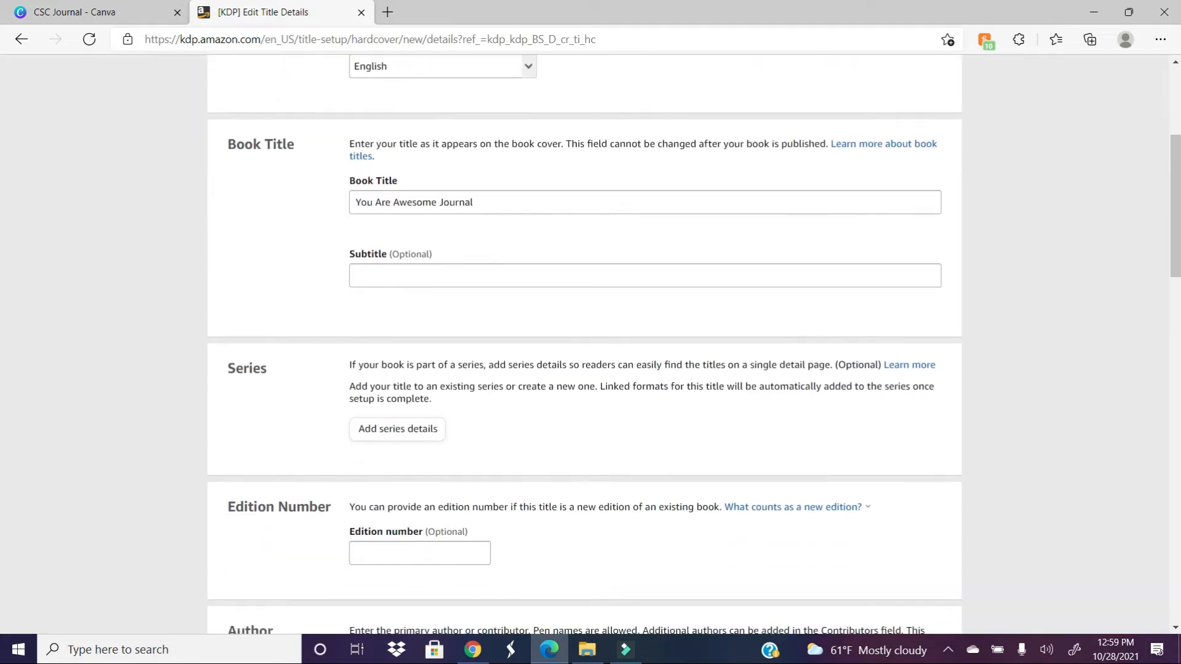
{"action": "scroll", "coordinate": [584, 342], "scroll_direction": "down", "scroll_amount": 6}
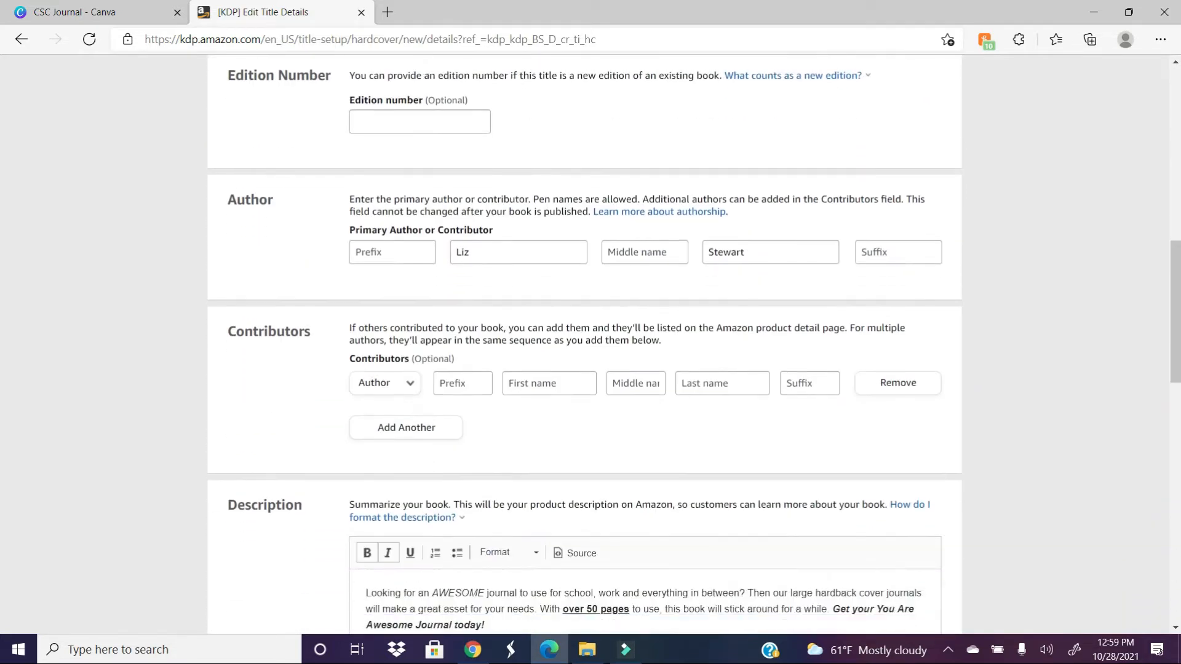
{"action": "scroll", "coordinate": [583, 342], "scroll_direction": "up", "scroll_amount": 1}
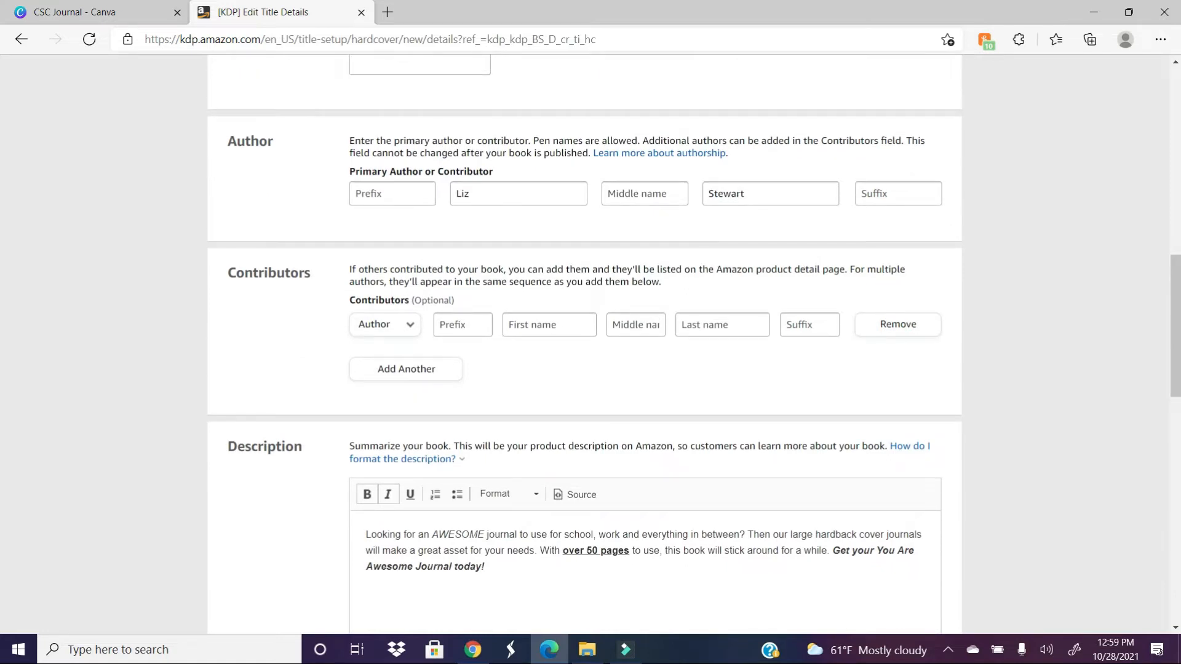
{"action": "scroll", "coordinate": [694, 345], "scroll_direction": "down", "scroll_amount": 3}
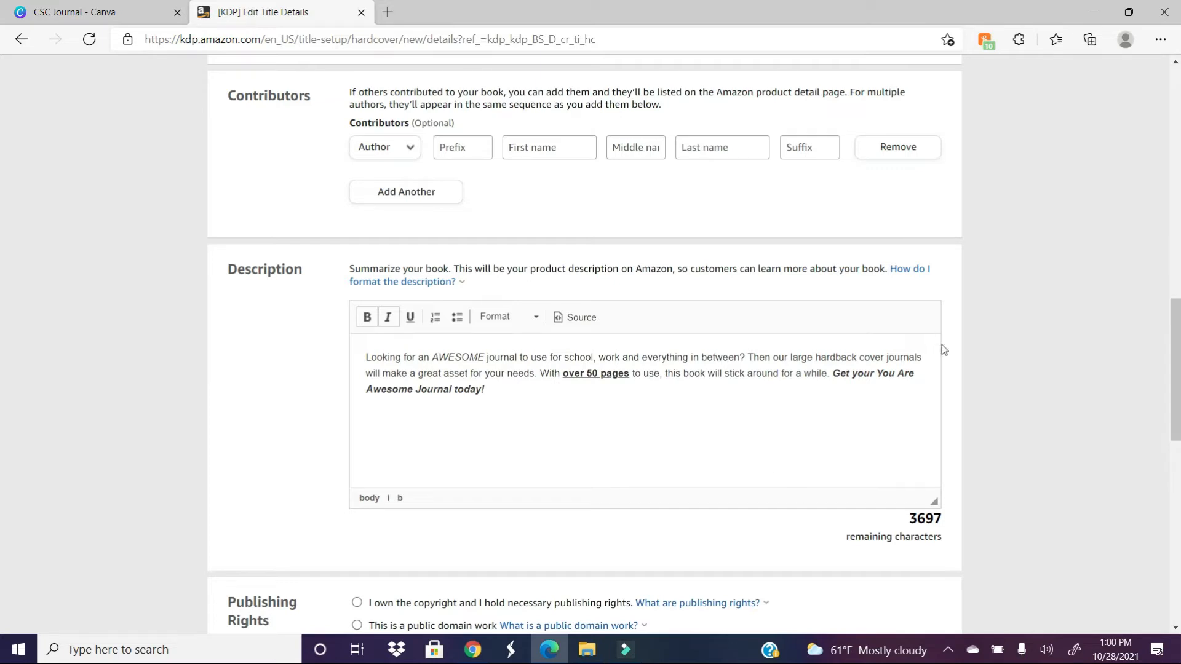
- Edit the description: change "journals" to "journal" and reword the closing sentence to "Get your copy of the You Are Awesome Journal today!"
{"action": "left_click", "coordinate": [926, 352]}
{"action": "key", "text": "BackSpace"}
{"action": "left_click", "coordinate": [928, 352]}
{"action": "left_click", "coordinate": [876, 375]}
{"action": "type", "text": "copy "}
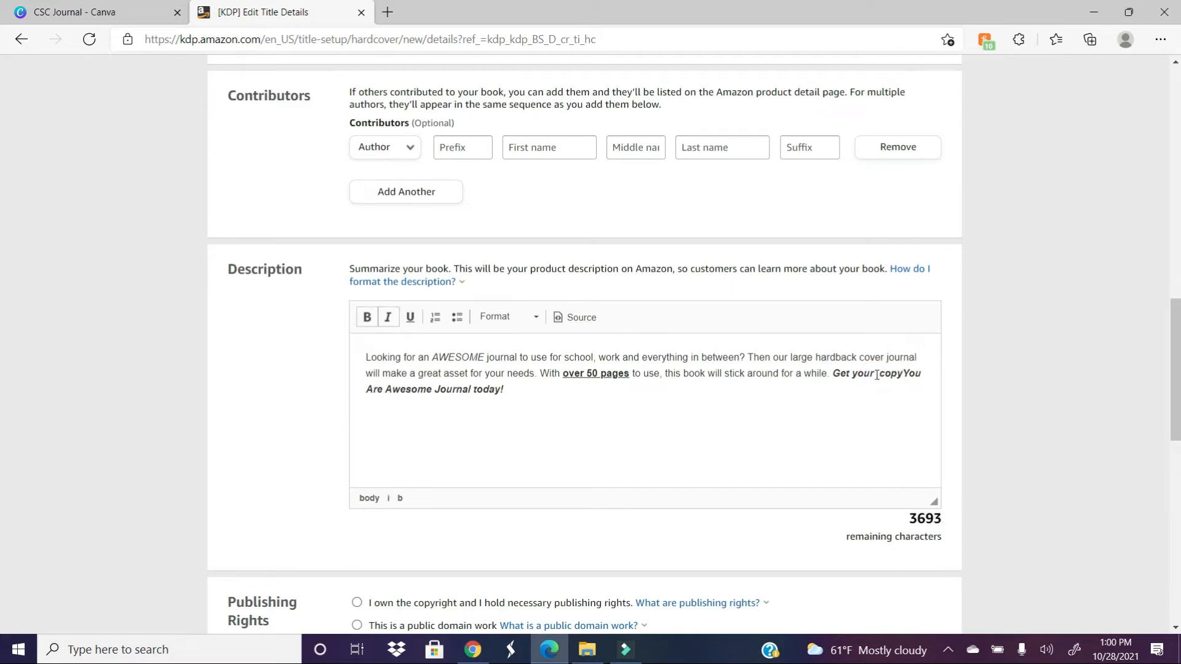
{"action": "type", "text": " of the"}
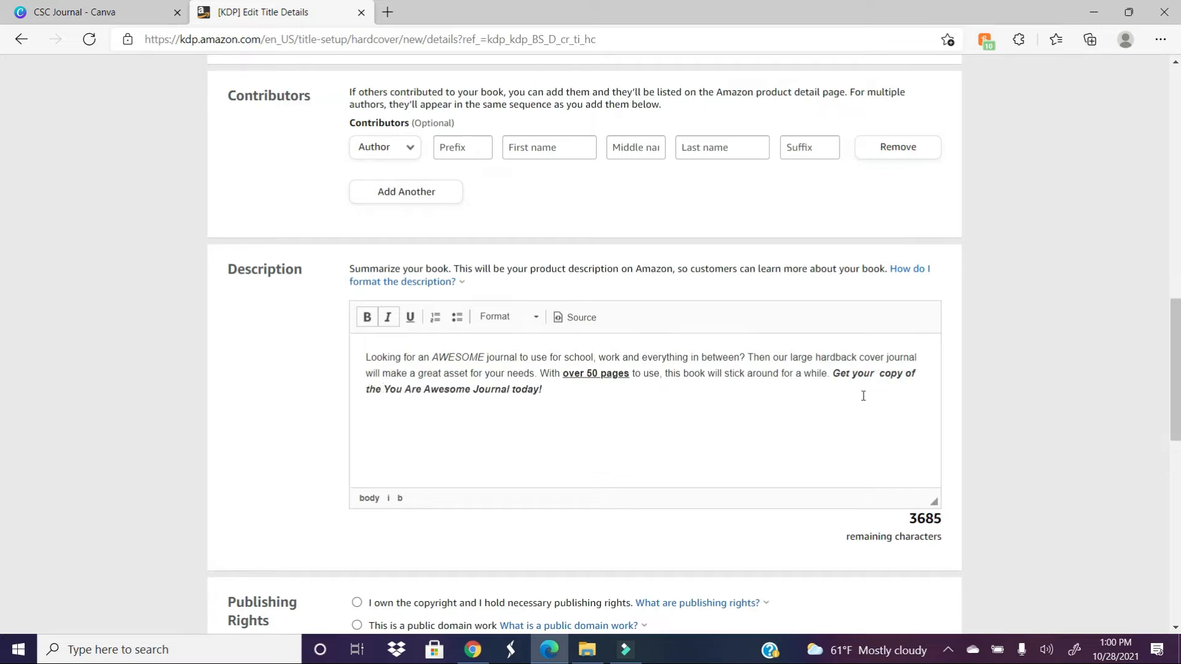
{"action": "left_click", "coordinate": [877, 373]}
{"action": "key", "text": "BackSpace"}
- Declare the book a public domain work under publishing rights
{"action": "scroll", "coordinate": [877, 374], "scroll_direction": "down", "scroll_amount": 5}
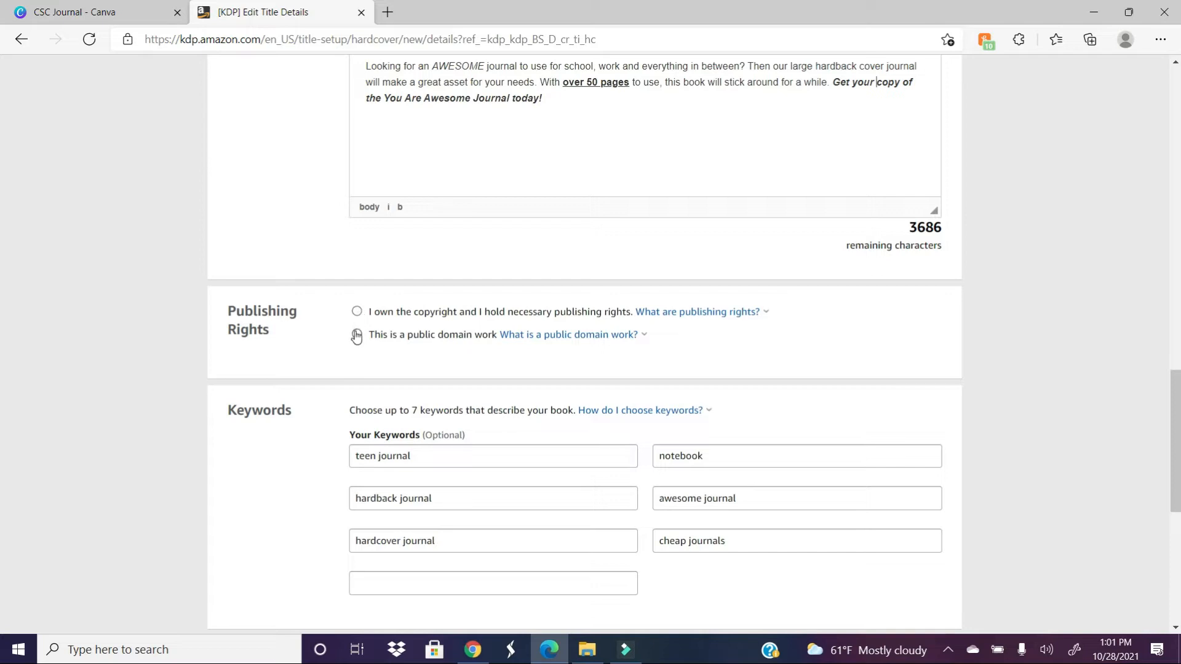
{"action": "left_click", "coordinate": [356, 335]}
{"action": "left_click", "coordinate": [275, 471]}
- Save the hardcover details and continue to the hardcover content stage
{"action": "scroll", "coordinate": [274, 476], "scroll_direction": "down", "scroll_amount": 3}
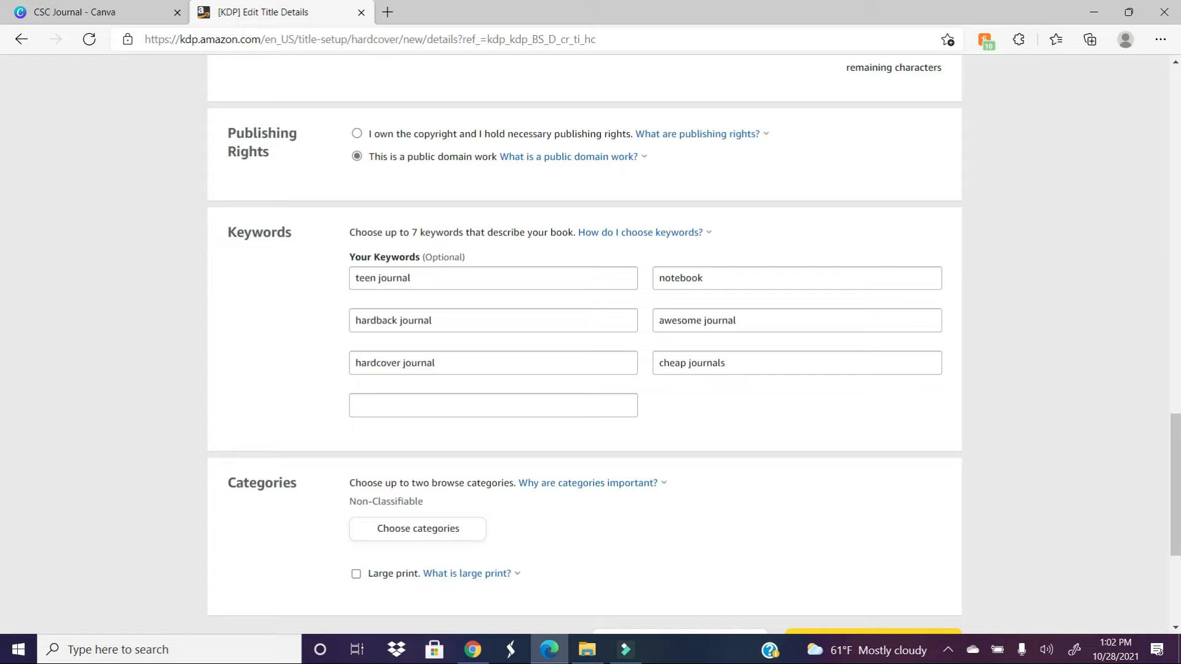
{"action": "scroll", "coordinate": [584, 345], "scroll_direction": "down", "scroll_amount": 2}
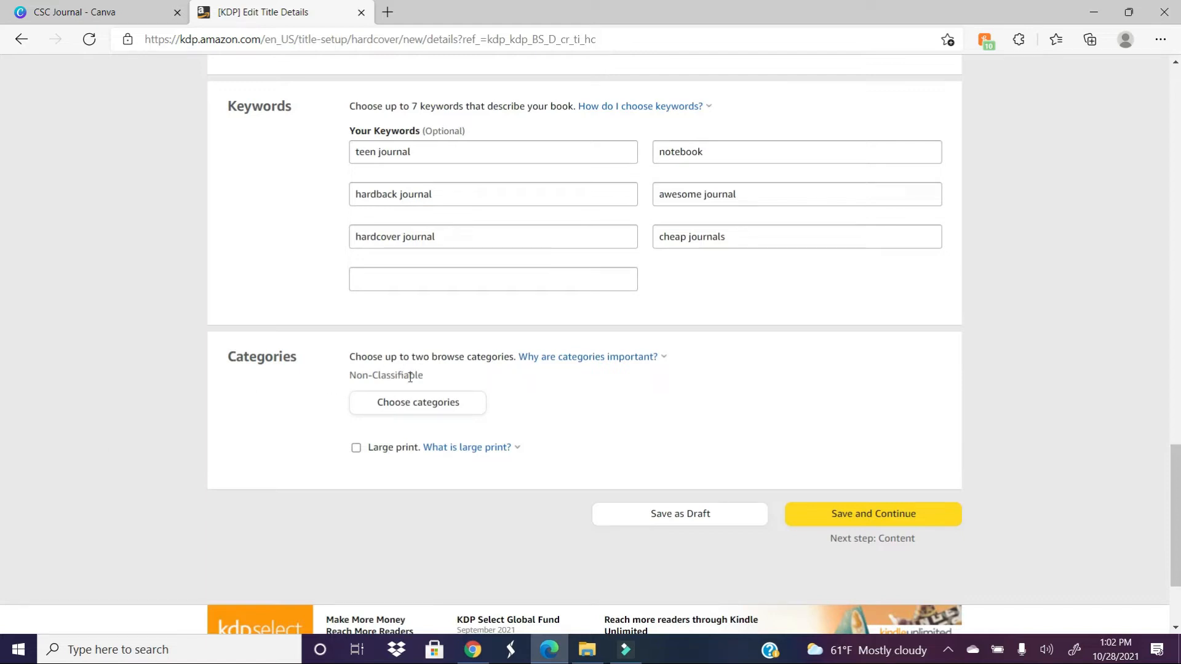
{"action": "left_click", "coordinate": [856, 520]}
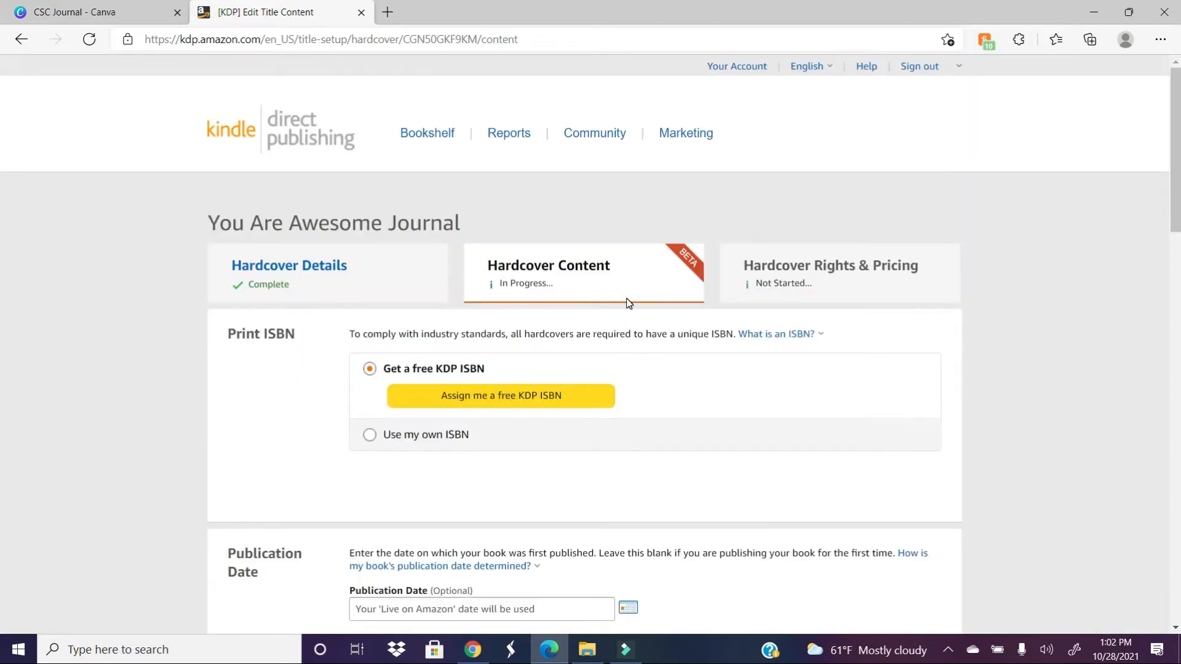
- Assign a free KDP ISBN to the hardcover
{"action": "left_click", "coordinate": [271, 436]}
{"action": "left_click", "coordinate": [467, 396]}
{"action": "left_click", "coordinate": [978, 389]}
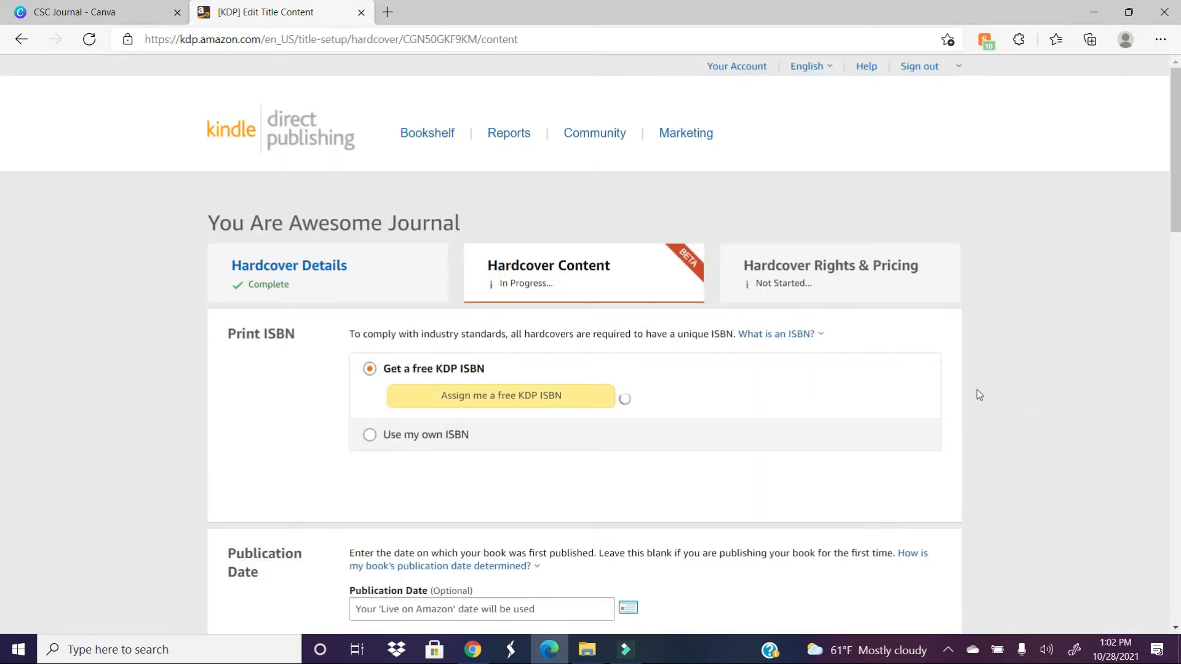
{"action": "left_click", "coordinate": [253, 435]}
{"action": "scroll", "coordinate": [253, 435], "scroll_direction": "down", "scroll_amount": 7}
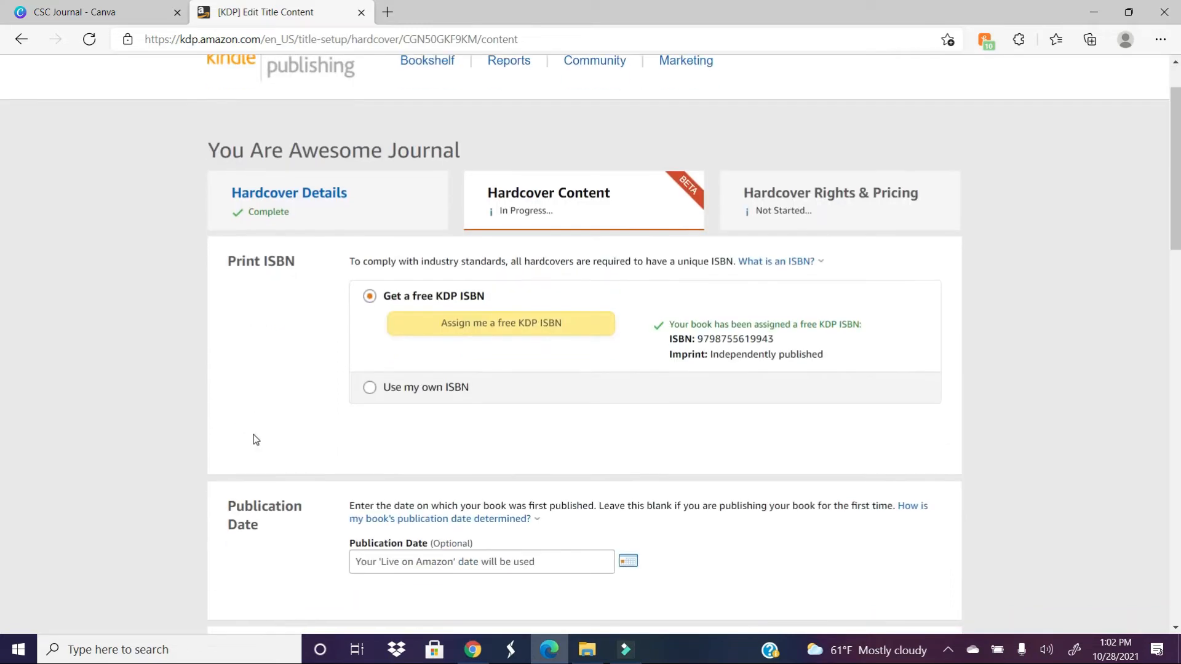
{"action": "scroll", "coordinate": [256, 439], "scroll_direction": "up", "scroll_amount": 3}
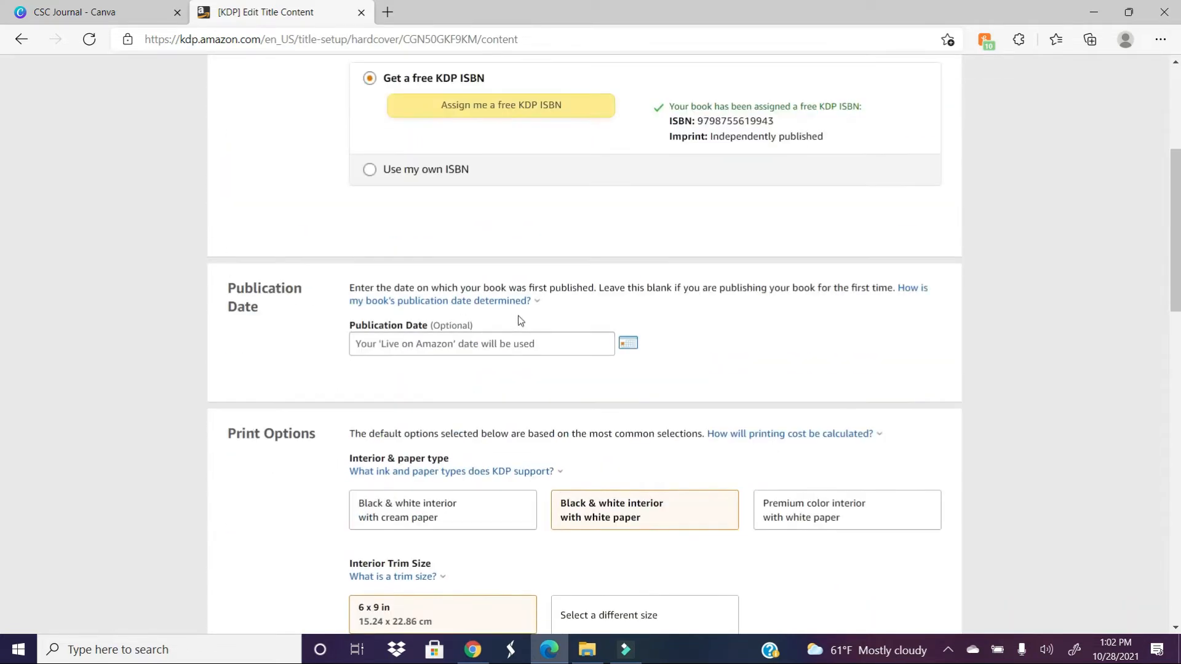
- Set the interior and paper type to premium color interior with white paper
{"action": "left_click", "coordinate": [256, 486]}
{"action": "scroll", "coordinate": [256, 486], "scroll_direction": "down", "scroll_amount": 2}
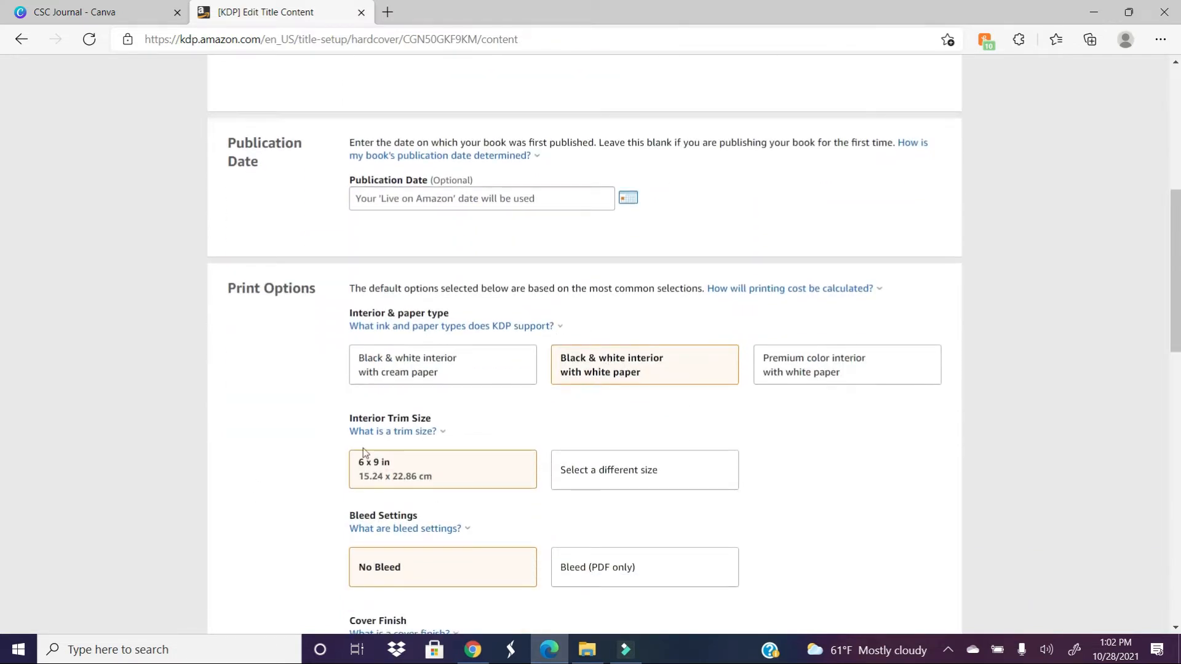
{"action": "left_click", "coordinate": [296, 389]}
{"action": "left_click", "coordinate": [825, 369]}
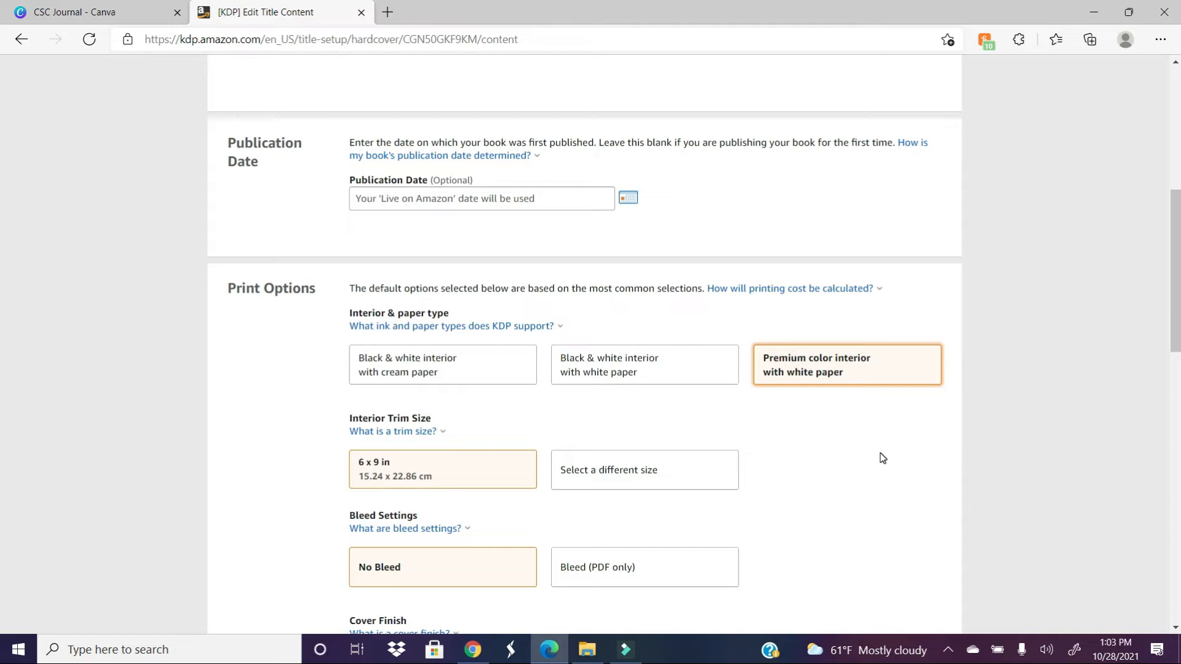
- Read the explanation of the interior trim size in the print options
{"action": "left_click", "coordinate": [411, 433]}
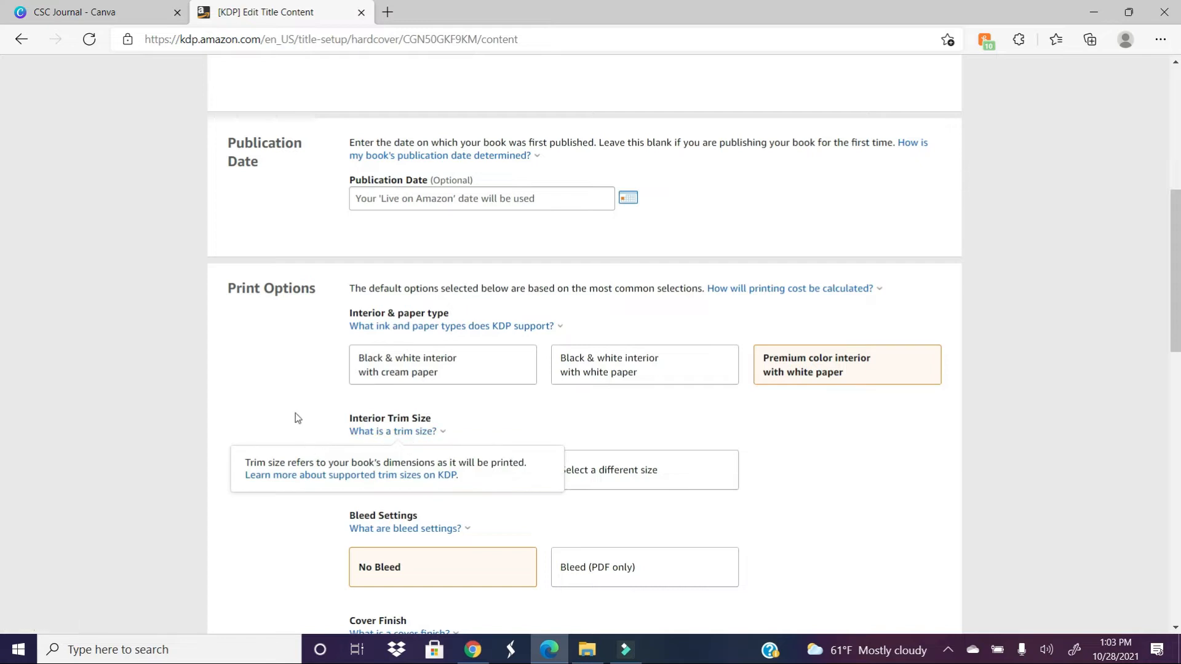
{"action": "left_click", "coordinate": [275, 403]}
{"action": "scroll", "coordinate": [276, 403], "scroll_direction": "down", "scroll_amount": 2}
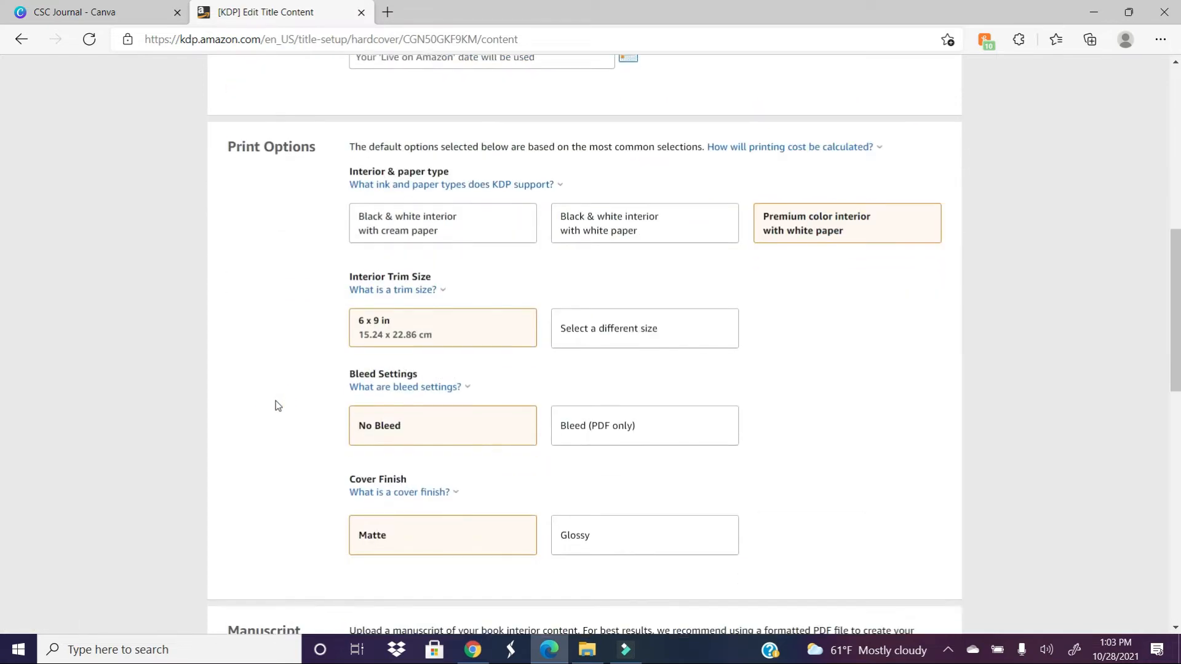
- Set the bleed setting to Bleed (PDF only) in the print options
{"action": "left_click", "coordinate": [432, 384]}
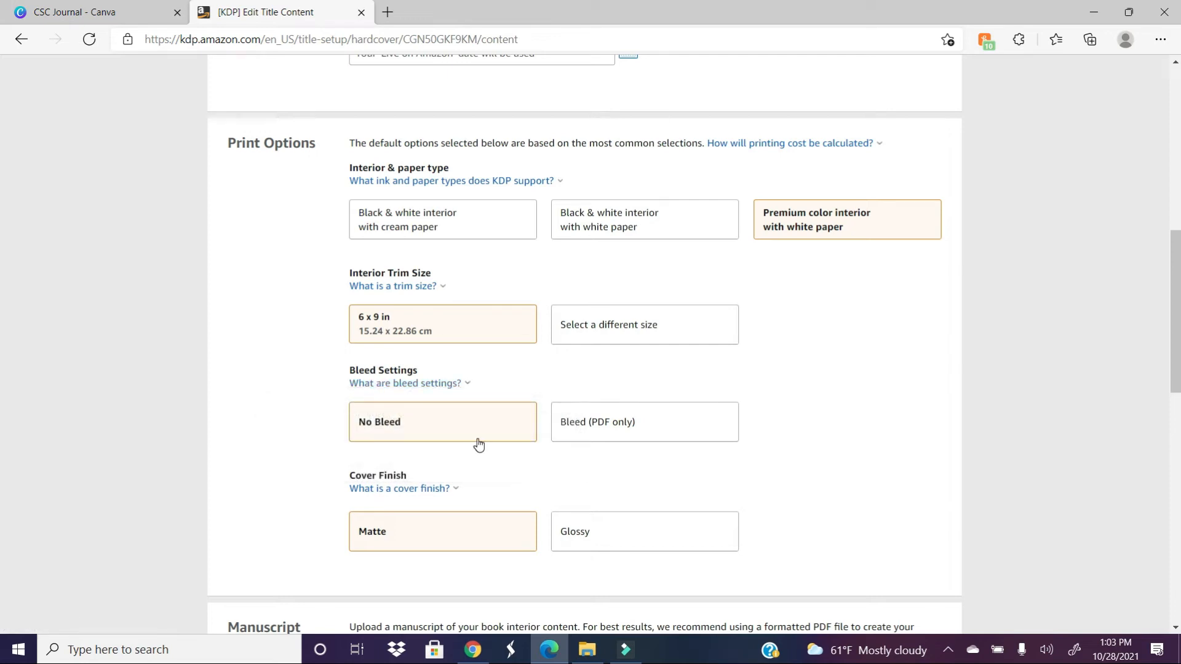
{"action": "left_click", "coordinate": [628, 431]}
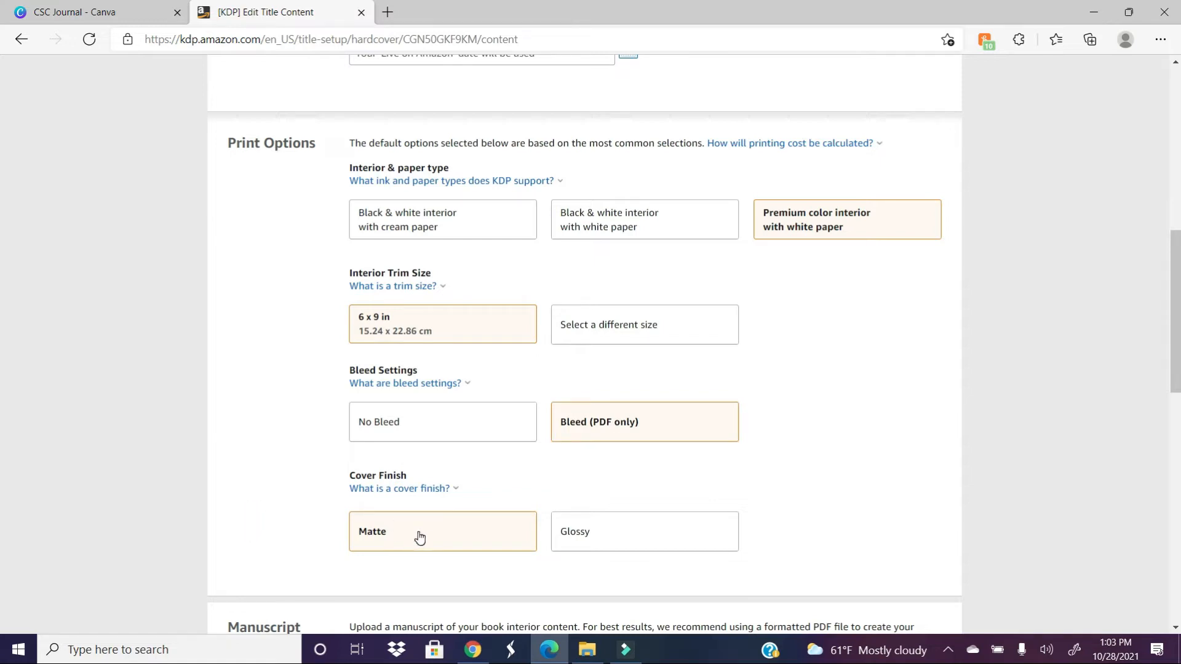
{"action": "left_click", "coordinate": [252, 493]}
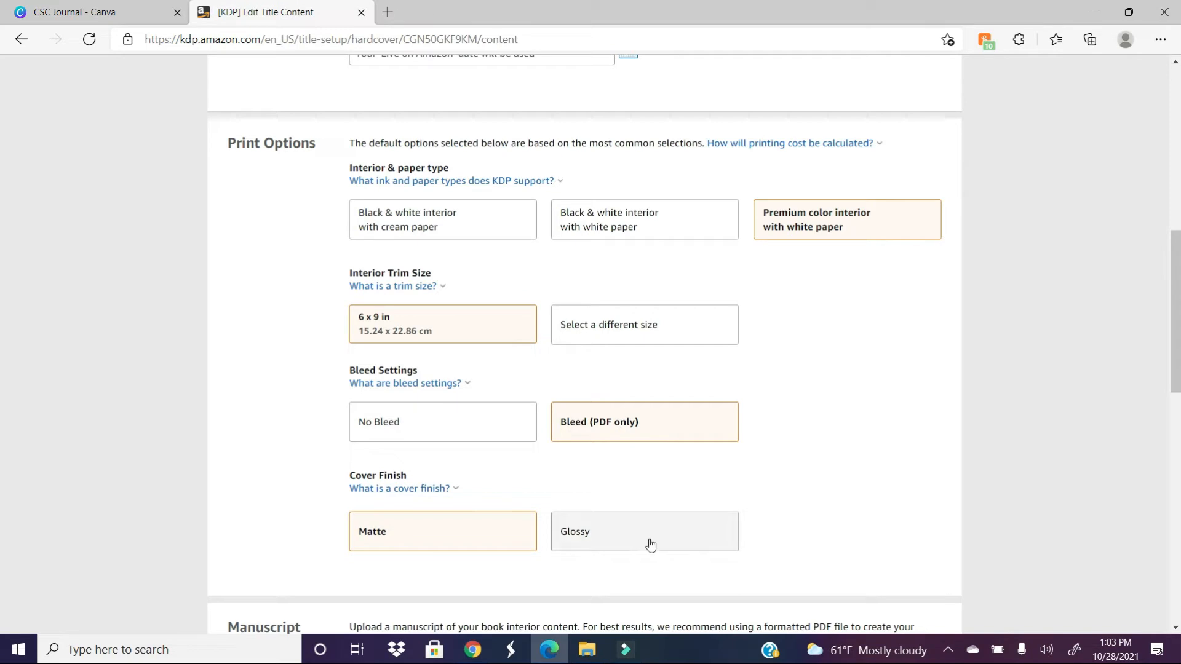
- Choose to upload an existing print-ready PDF as the book cover and start the cover file upload
{"action": "scroll", "coordinate": [252, 487], "scroll_direction": "down", "scroll_amount": 5}
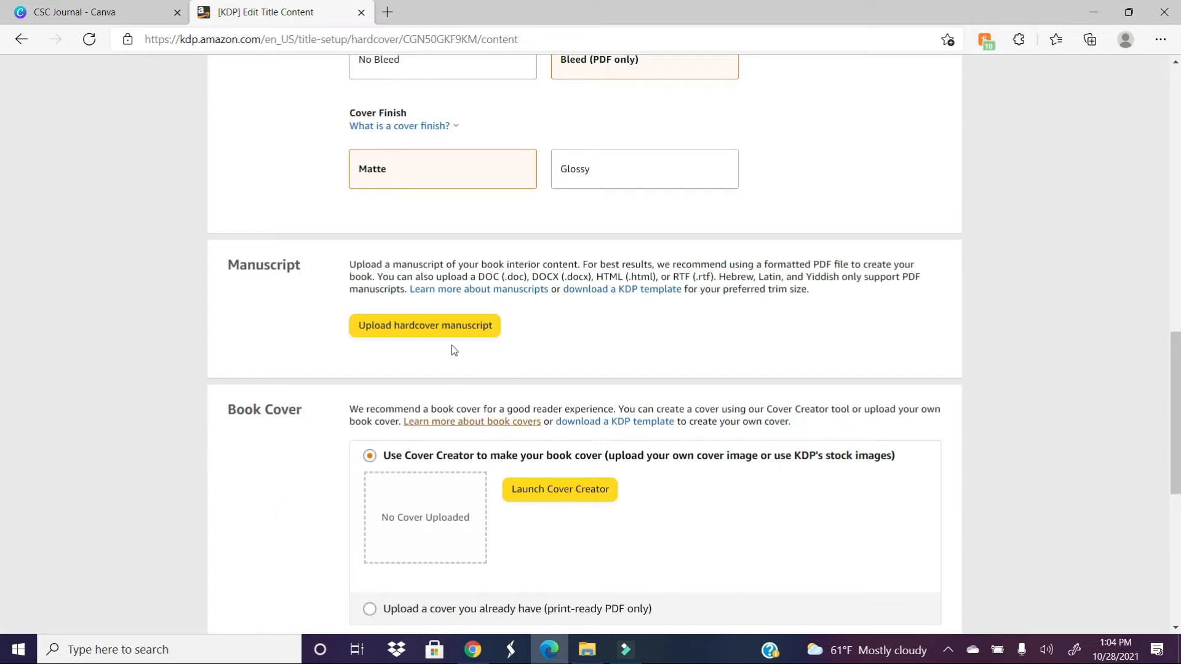
{"action": "scroll", "coordinate": [272, 518], "scroll_direction": "down", "scroll_amount": 3}
{"action": "scroll", "coordinate": [272, 518], "scroll_direction": "down", "scroll_amount": 2}
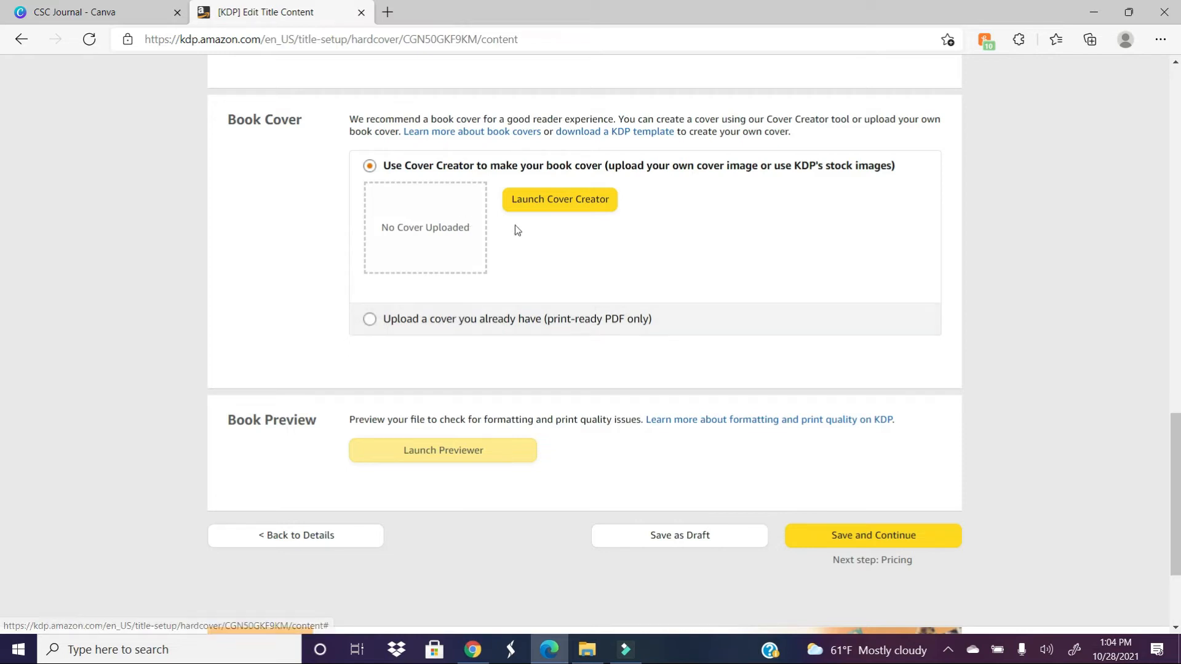
{"action": "left_click", "coordinate": [369, 319]}
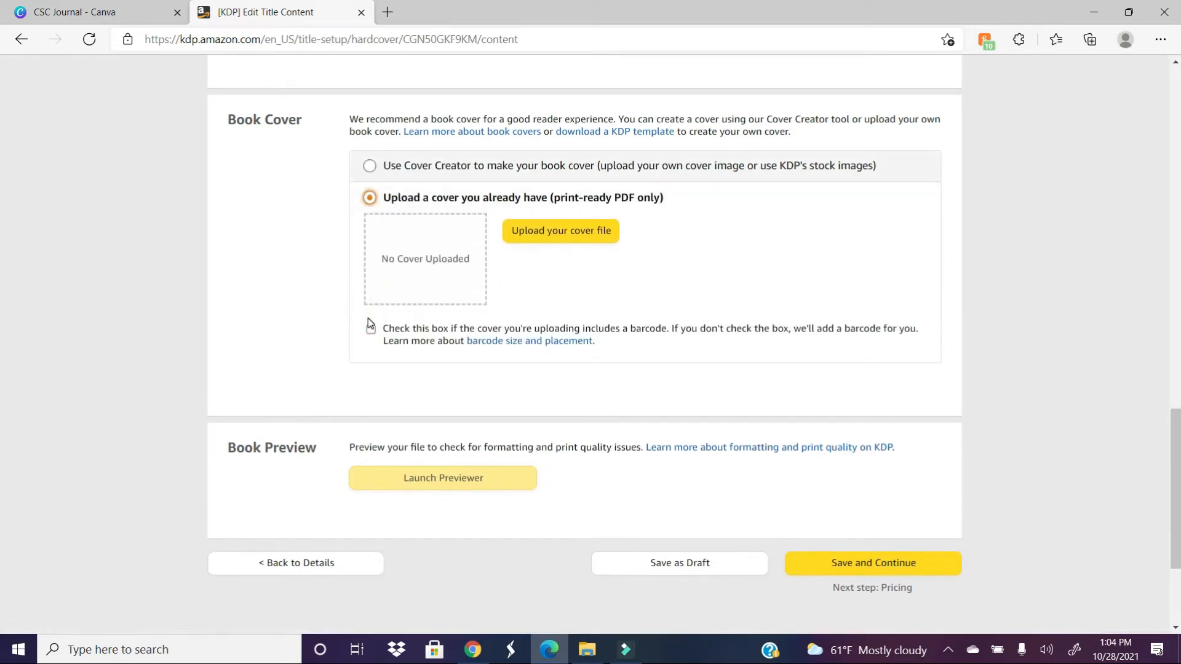
{"action": "left_click", "coordinate": [592, 233]}
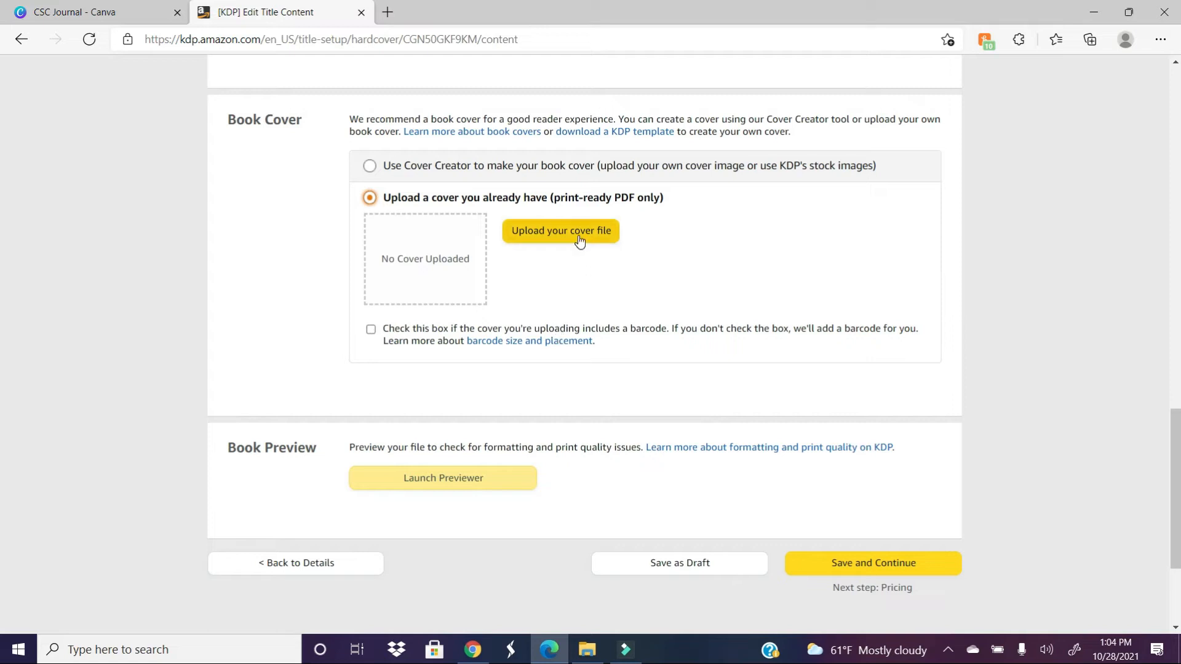
- Check the upload status of the manuscript and cover, and look at the book preview section
{"action": "scroll", "coordinate": [417, 334], "scroll_direction": "up", "scroll_amount": 4}
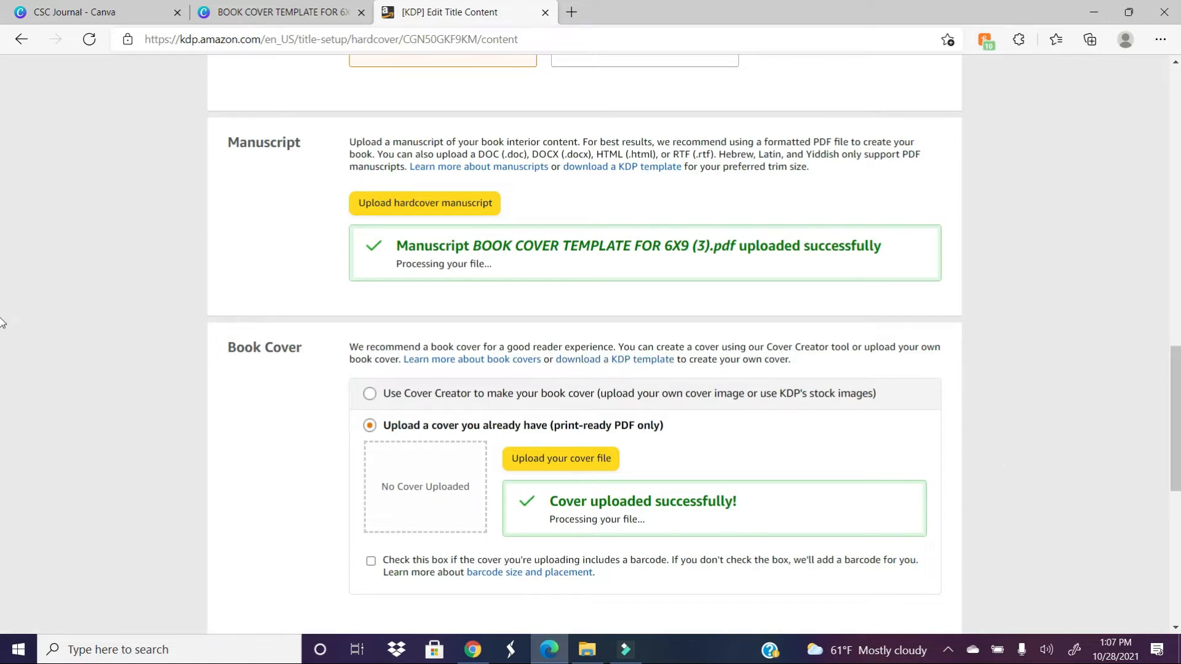
{"action": "scroll", "coordinate": [2, 362], "scroll_direction": "down", "scroll_amount": 5}
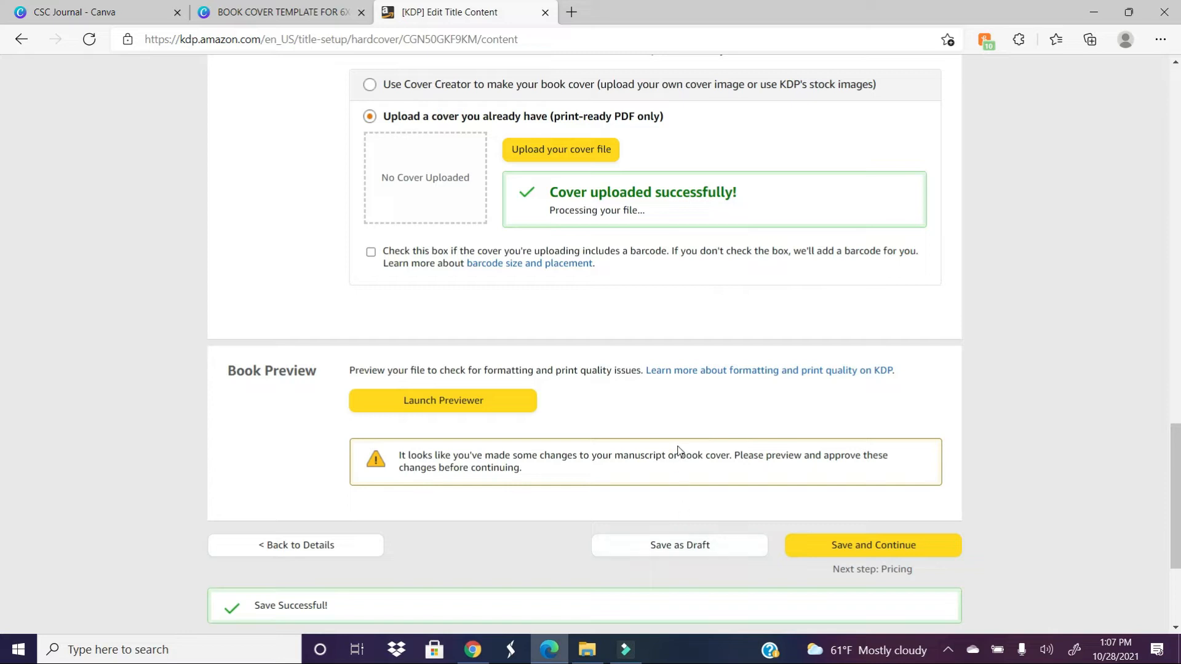
- Launch the print previewer for the hardcover and read the quality check result
{"action": "left_click", "coordinate": [495, 398]}
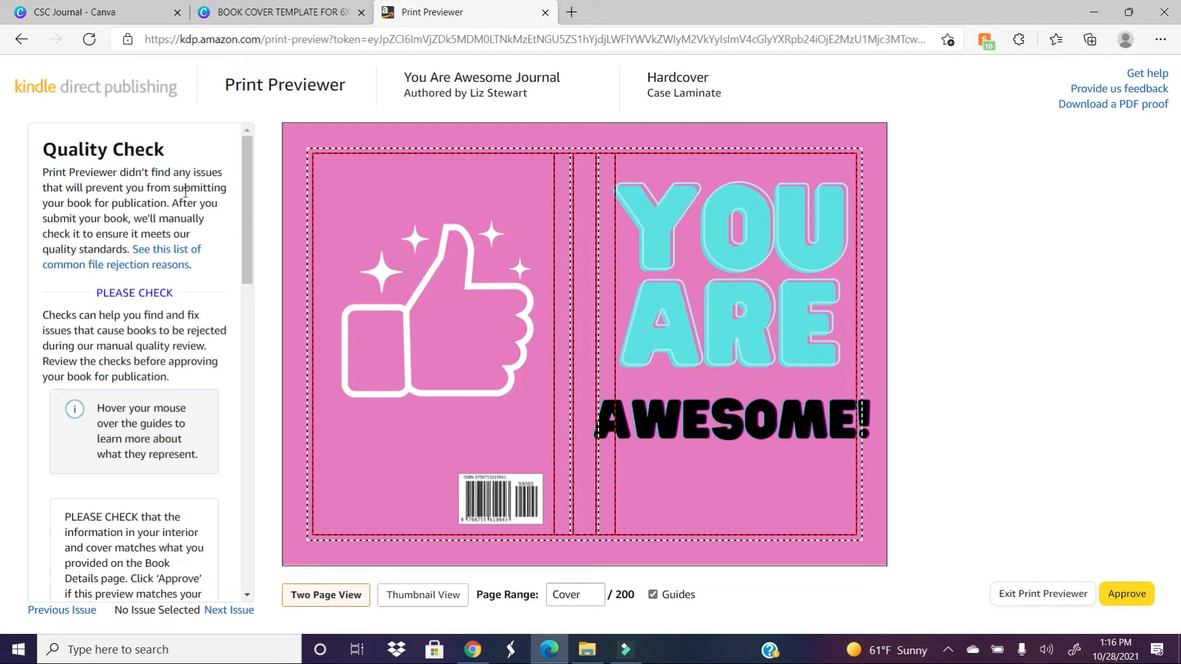
{"action": "left_click_drag", "start_coordinate": [252, 218], "coordinate": [277, 208]}
{"action": "left_click", "coordinate": [108, 173]}
{"action": "left_click_drag", "start_coordinate": [108, 172], "coordinate": [222, 174]}
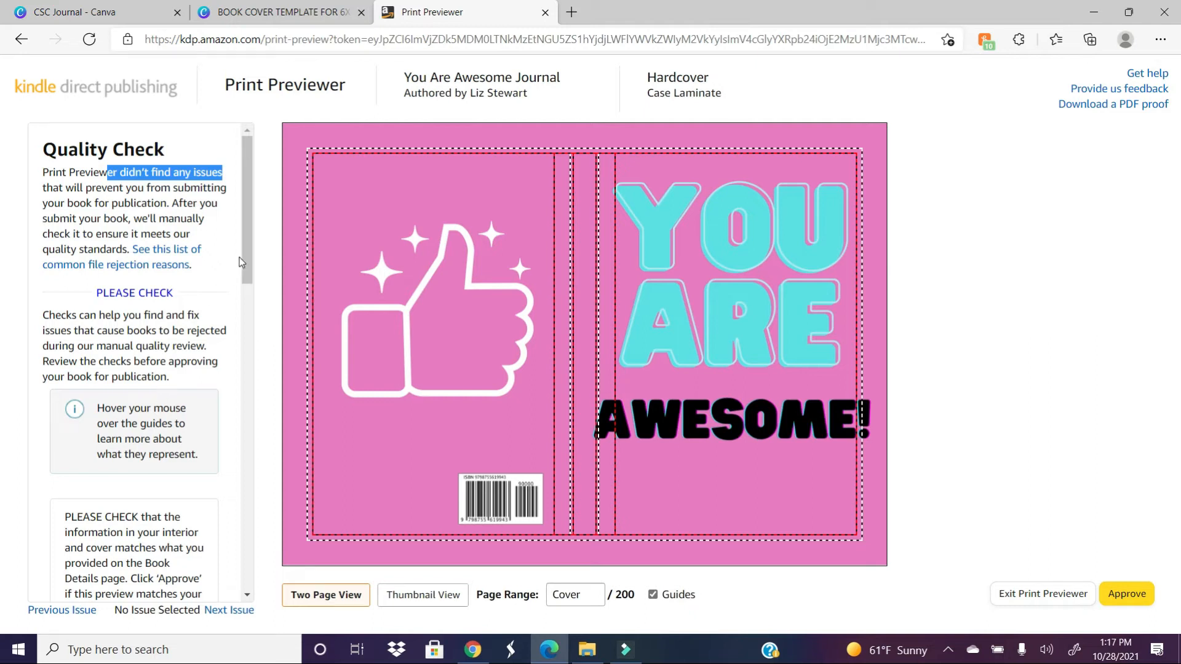
- Examine the first interior spreads in the previewer, checking that the page 7 header text sits inside the guides
{"action": "left_click", "coordinate": [869, 316]}
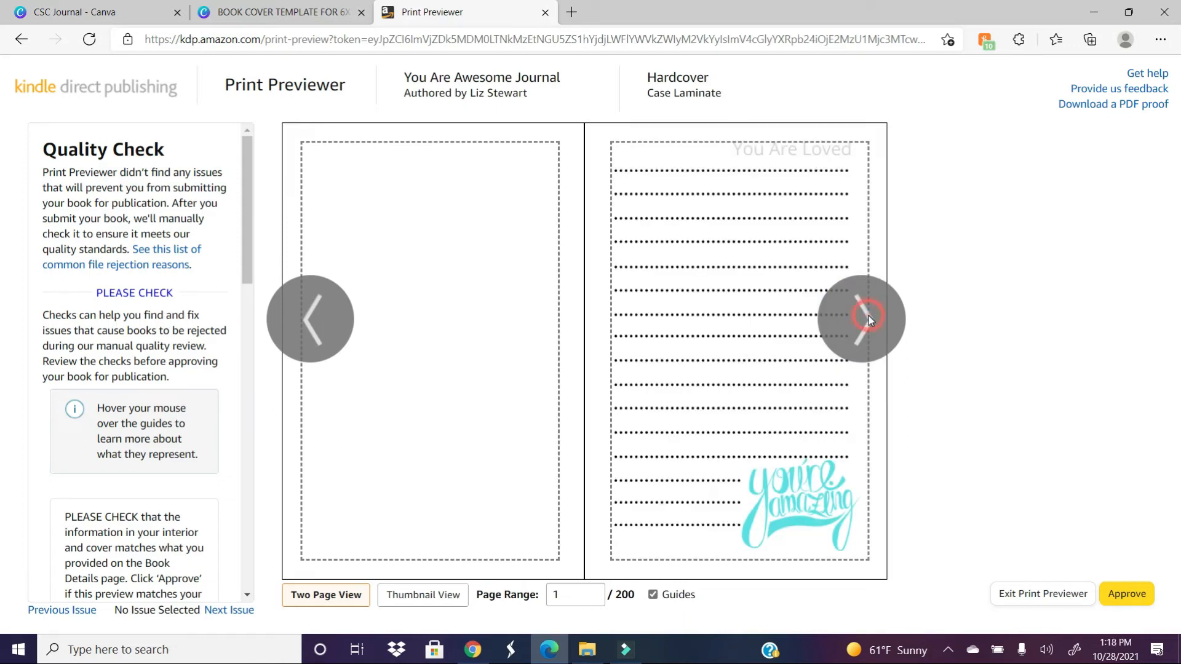
{"action": "left_click", "coordinate": [869, 315]}
{"action": "left_click", "coordinate": [869, 316]}
{"action": "left_click", "coordinate": [868, 316]}
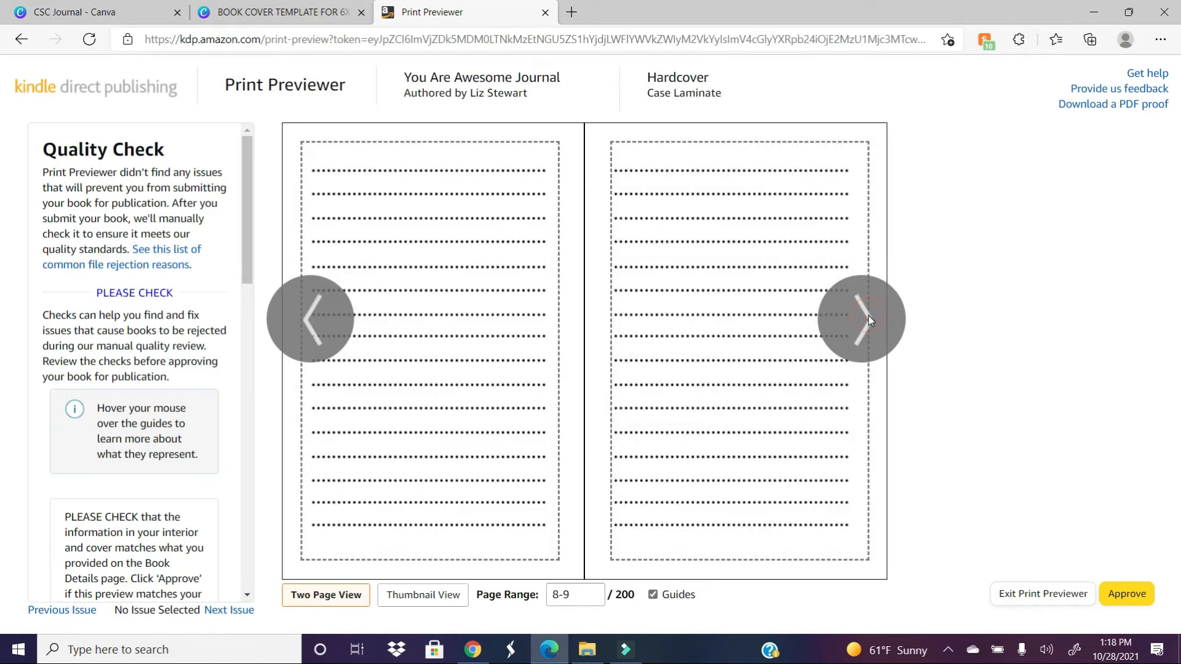
{"action": "left_click", "coordinate": [313, 325]}
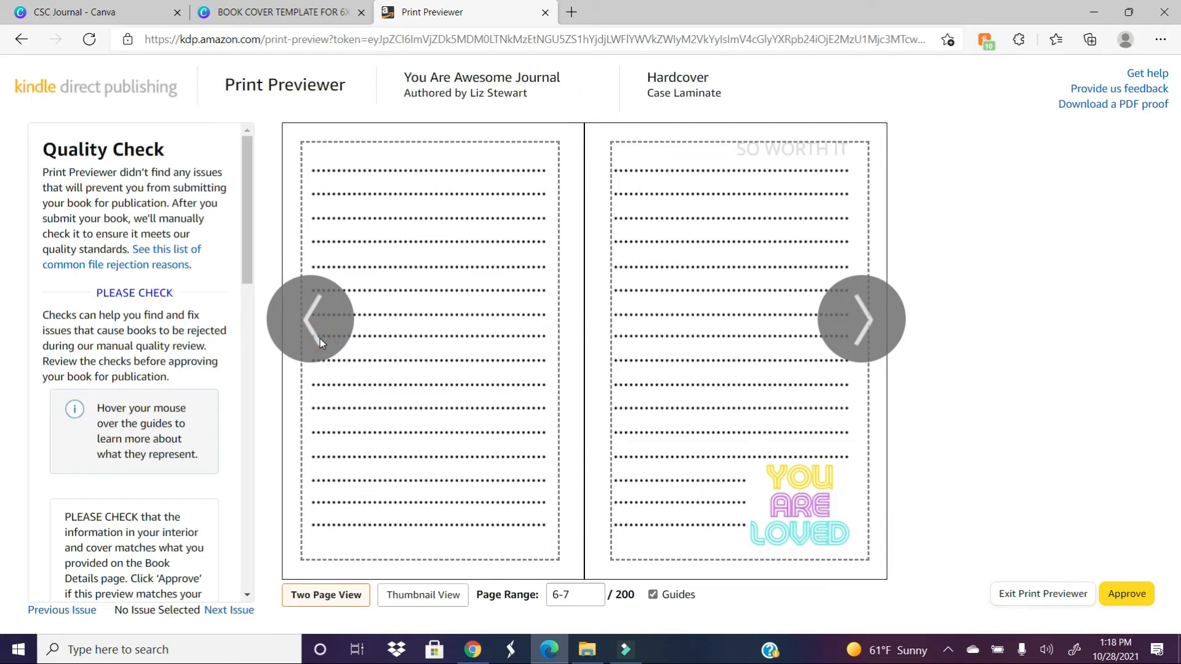
{"action": "mouse_move", "coordinate": [820, 152]}
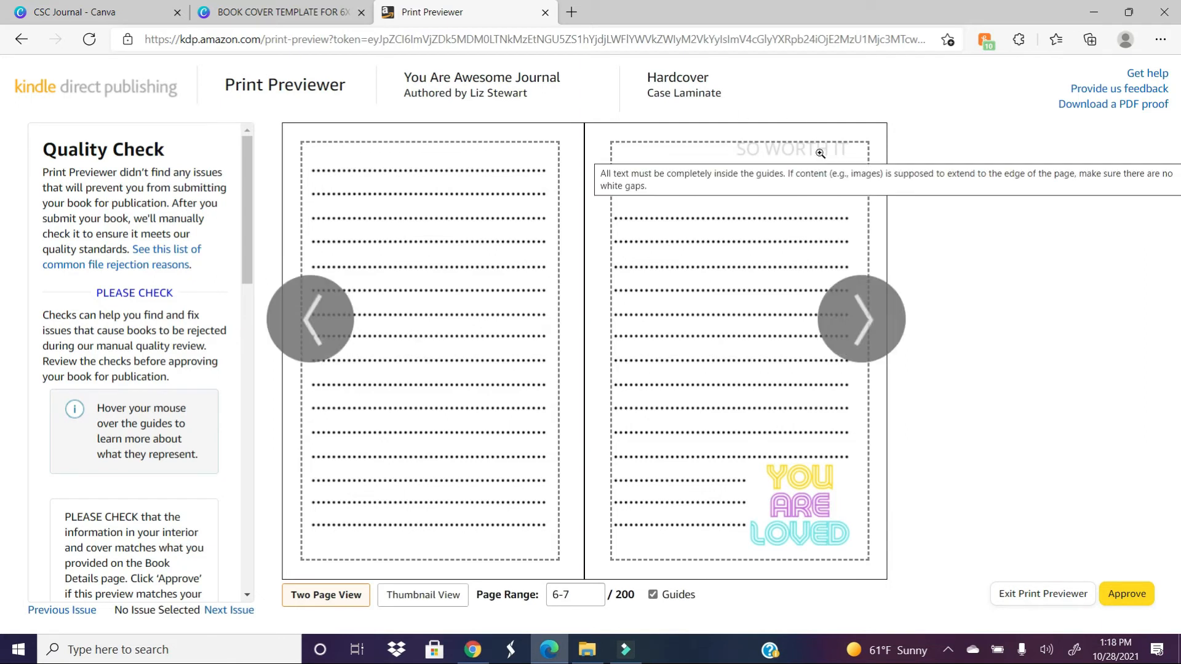
- Page through the interior spreads up to pages 34-35 and approve the print preview
{"action": "left_click", "coordinate": [863, 318]}
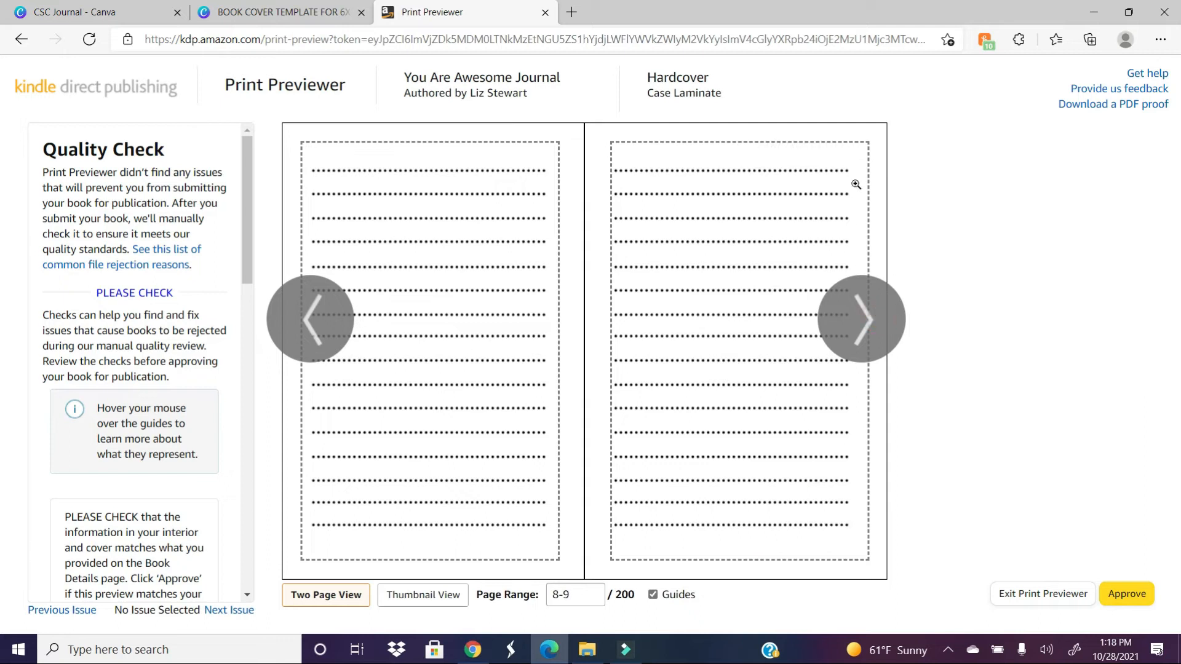
{"action": "left_click", "coordinate": [856, 348]}
{"action": "left_click", "coordinate": [855, 348]}
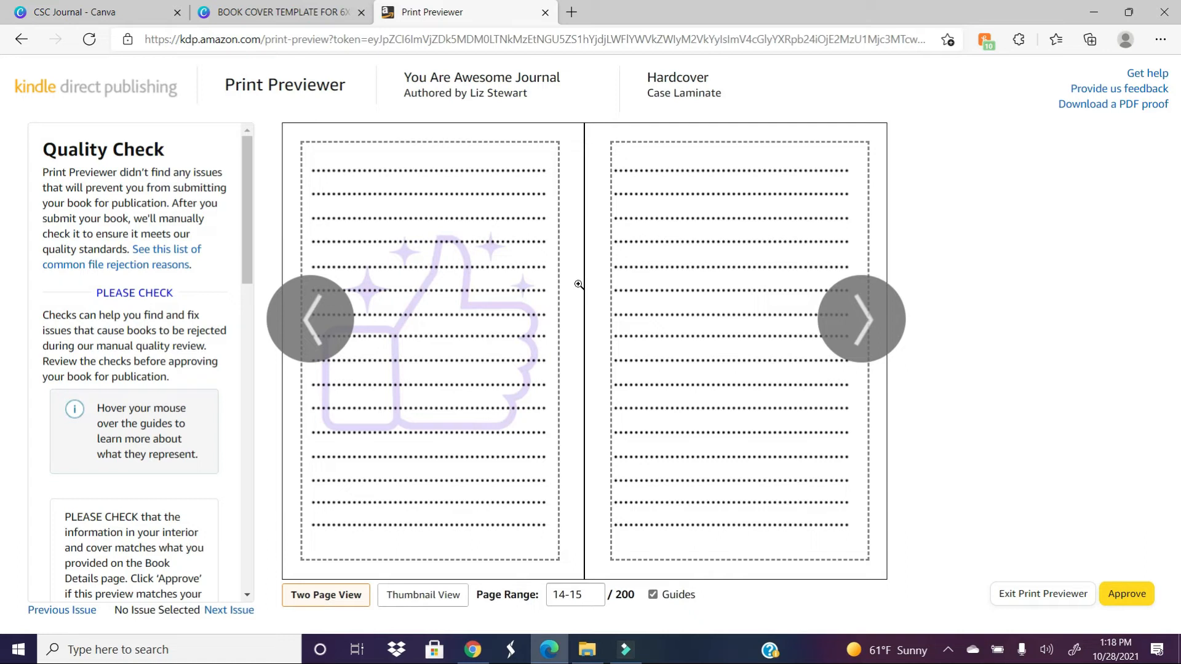
{"action": "left_click", "coordinate": [858, 307]}
{"action": "left_click", "coordinate": [858, 307]}
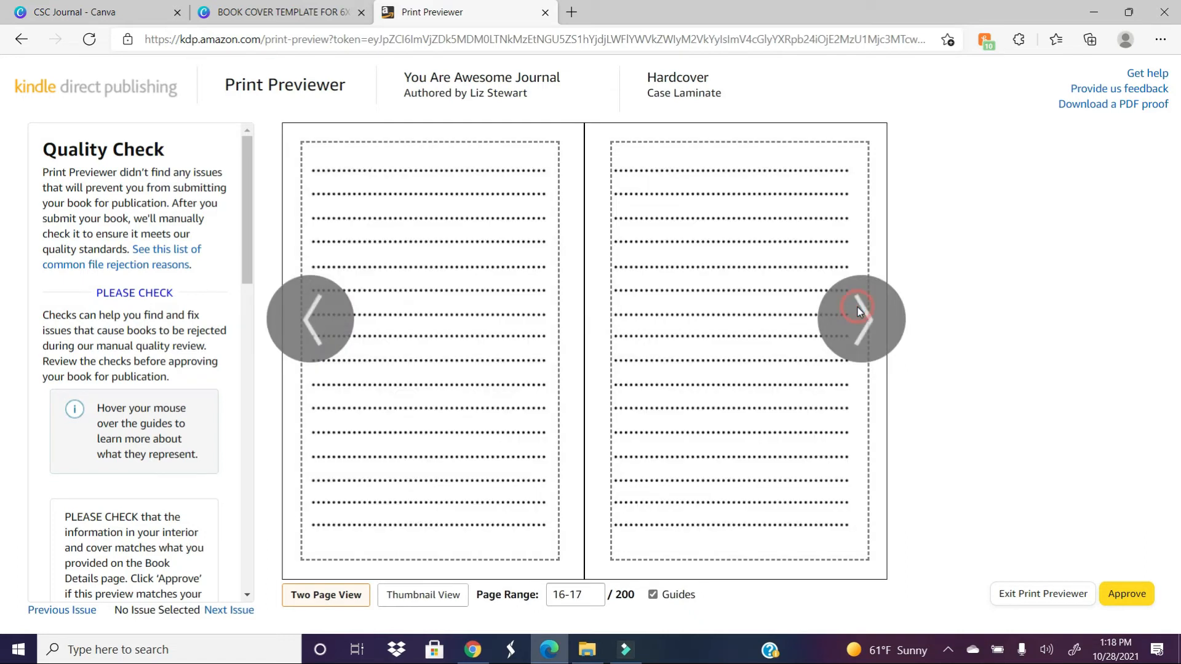
{"action": "left_click", "coordinate": [857, 308]}
{"action": "left_click", "coordinate": [323, 315]}
{"action": "left_click", "coordinate": [878, 310]}
{"action": "left_click", "coordinate": [869, 309]}
{"action": "left_click", "coordinate": [870, 309]}
{"action": "left_click", "coordinate": [870, 308]}
{"action": "left_click", "coordinate": [870, 308]}
{"action": "left_click", "coordinate": [870, 309]}
{"action": "left_click", "coordinate": [869, 309]}
{"action": "left_click", "coordinate": [869, 309]}
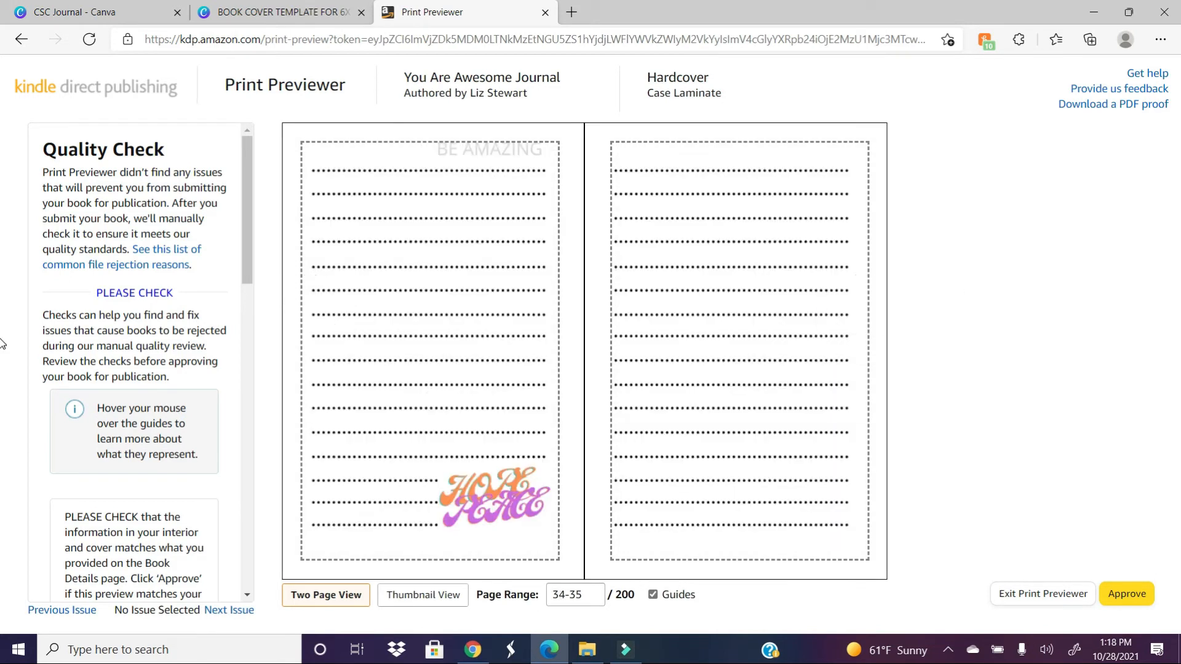
{"action": "left_click", "coordinate": [1129, 594]}
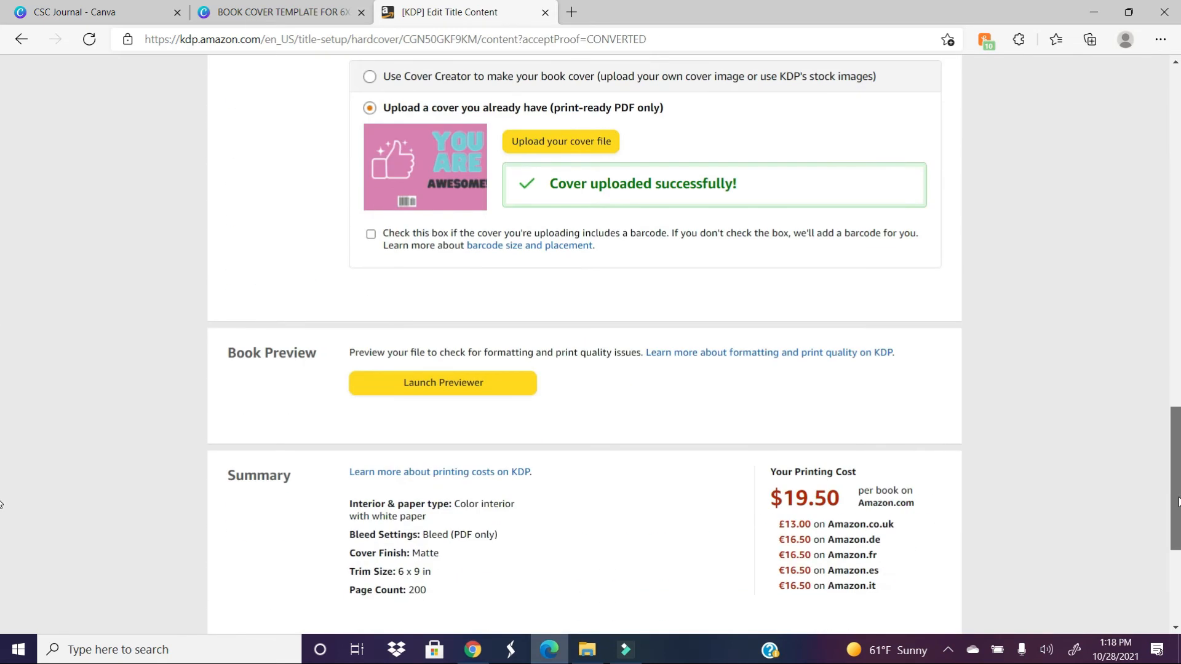
- Review the printing cost summary together with the manuscript and cover upload sections of the content page
{"action": "left_click_drag", "start_coordinate": [1179, 498], "coordinate": [1180, 546]}
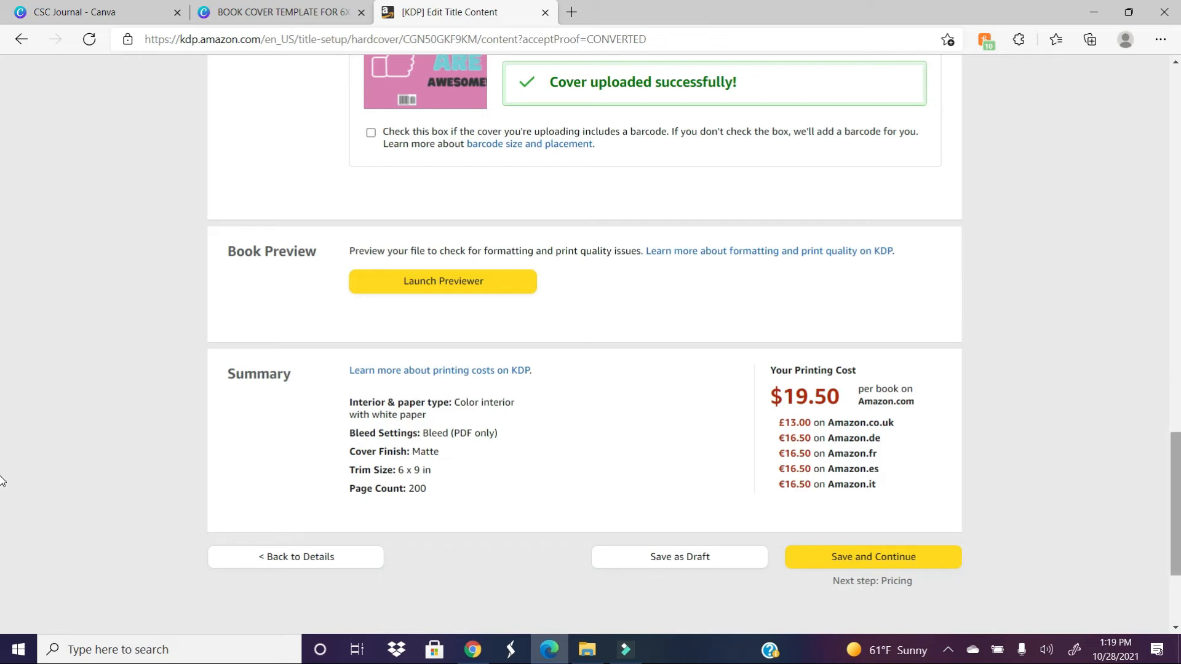
{"action": "left_click_drag", "start_coordinate": [1, 480], "coordinate": [1168, 367]}
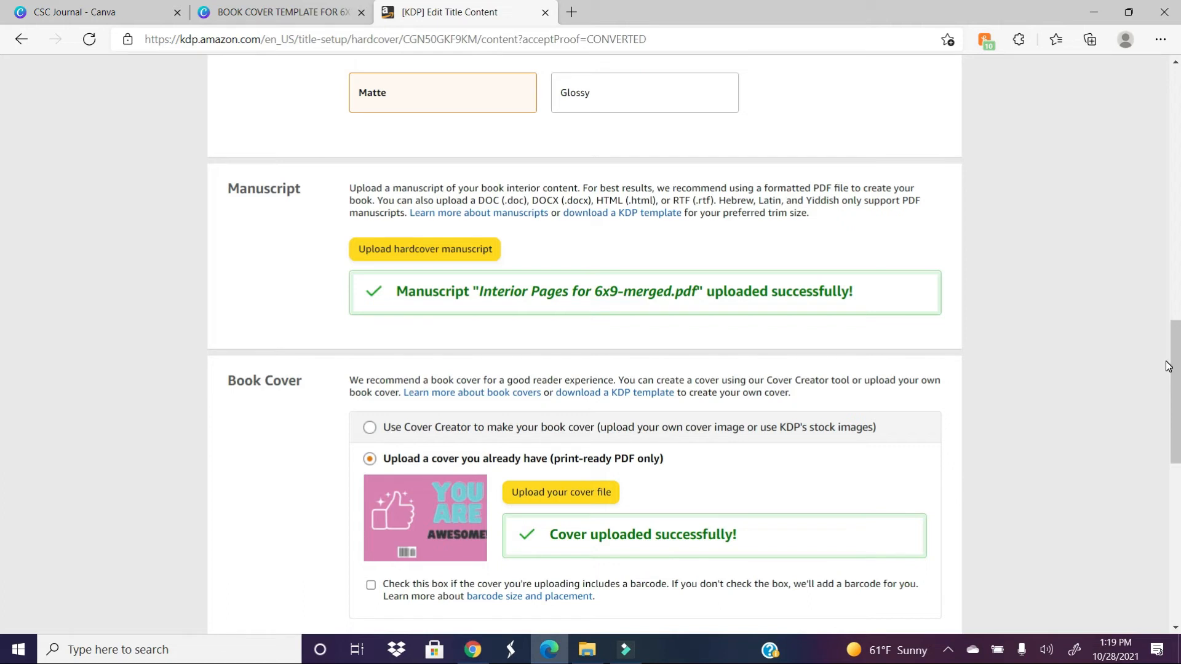
{"action": "left_click_drag", "start_coordinate": [1179, 363], "coordinate": [1179, 371]}
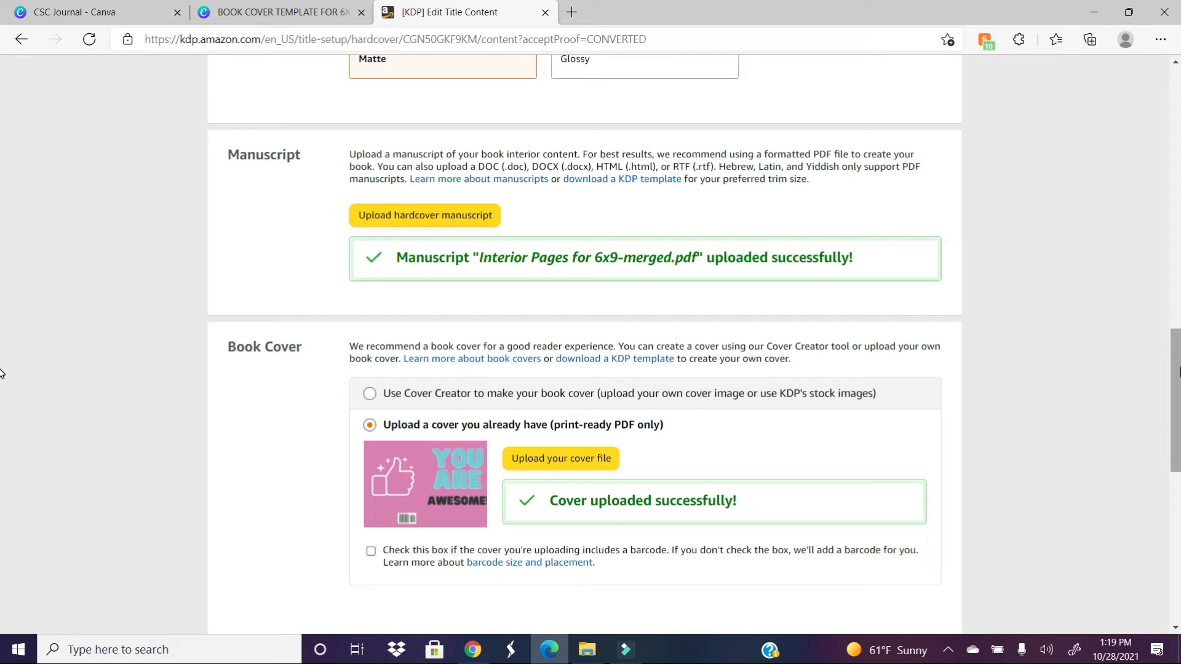
{"action": "mouse_move", "coordinate": [1178, 371]}
{"action": "left_mouse_down"}
{"action": "mouse_move", "coordinate": [1178, 420]}
{"action": "mouse_move", "coordinate": [1177, 334]}
{"action": "mouse_move", "coordinate": [1178, 376]}
{"action": "left_mouse_up"}
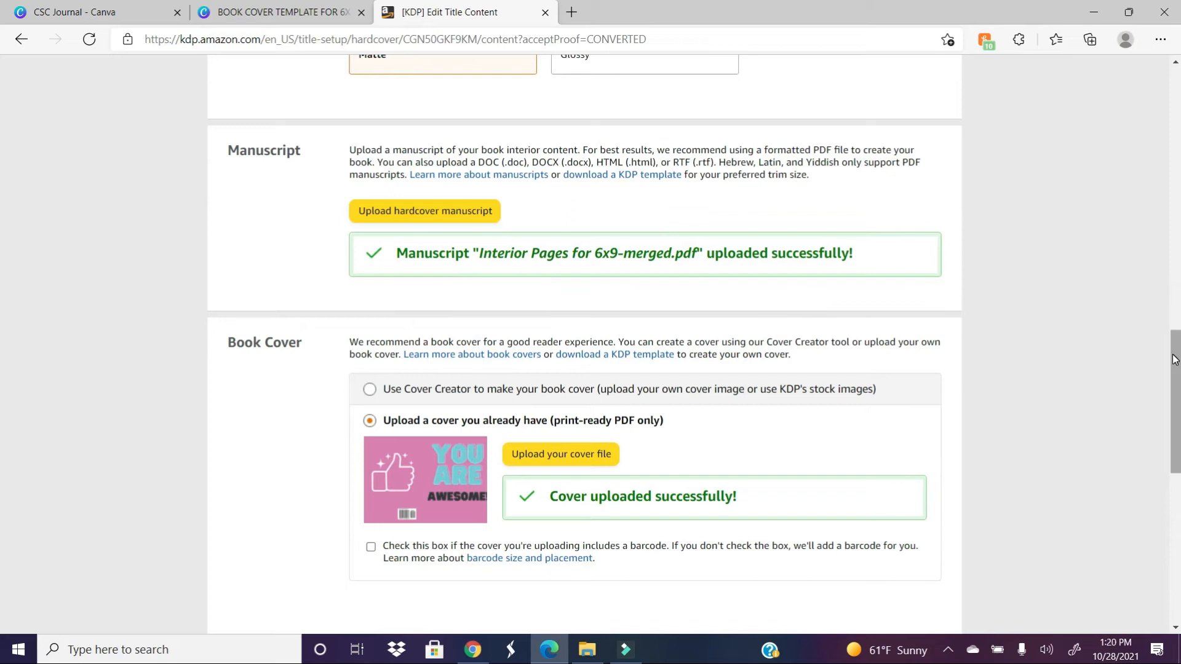
{"action": "right_click", "coordinate": [1175, 433]}
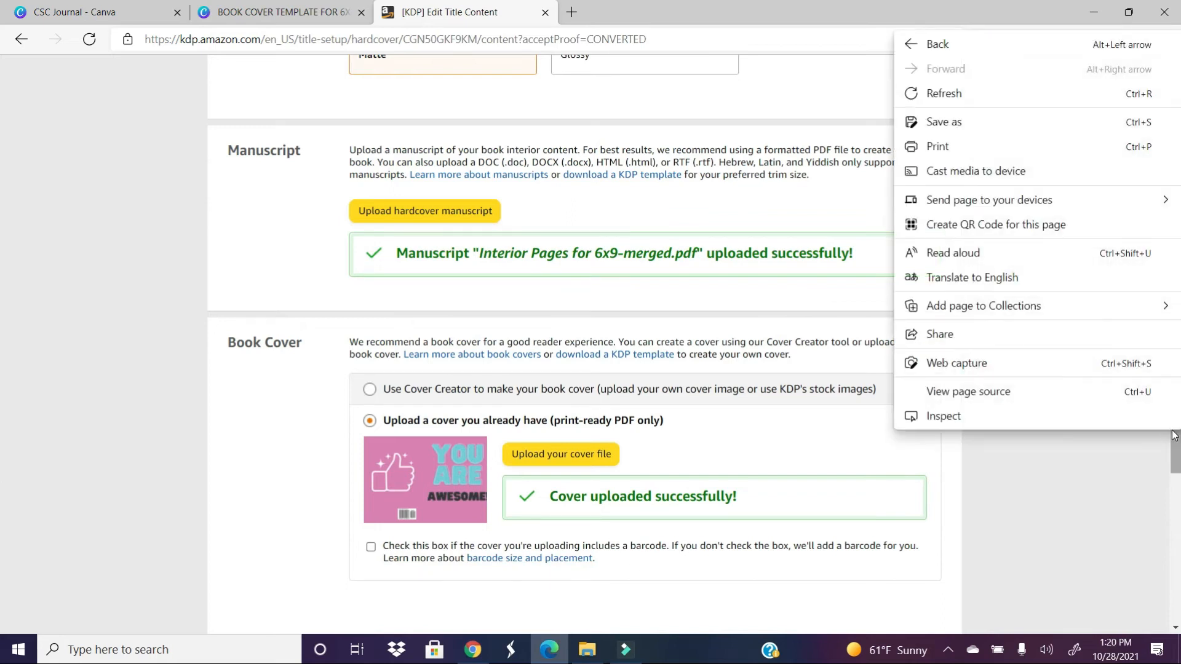
{"action": "left_click_drag", "start_coordinate": [1175, 434], "coordinate": [1174, 510]}
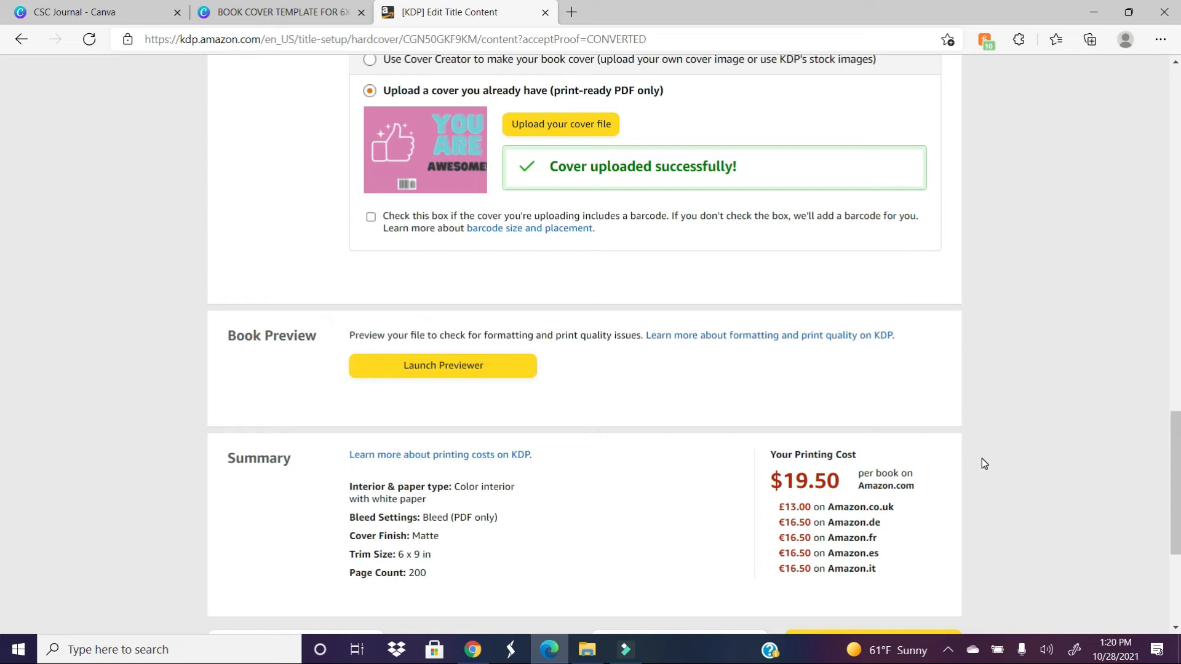
{"action": "left_click_drag", "start_coordinate": [1172, 453], "coordinate": [1167, 352]}
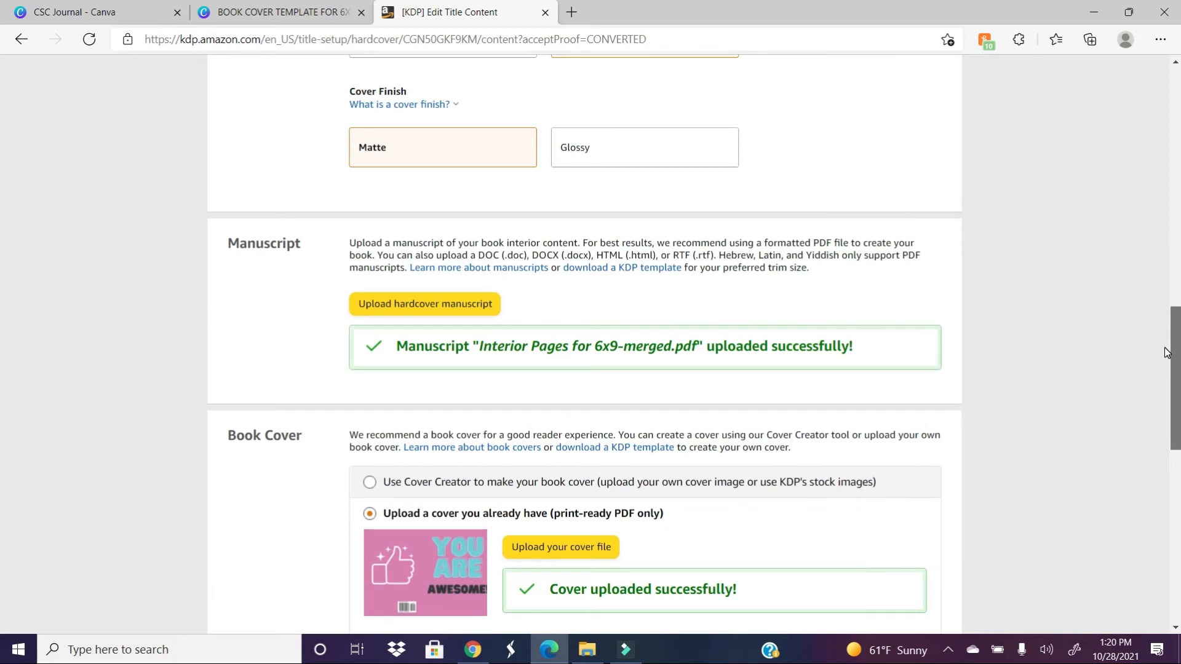
{"action": "left_click_drag", "start_coordinate": [1167, 352], "coordinate": [1166, 371]}
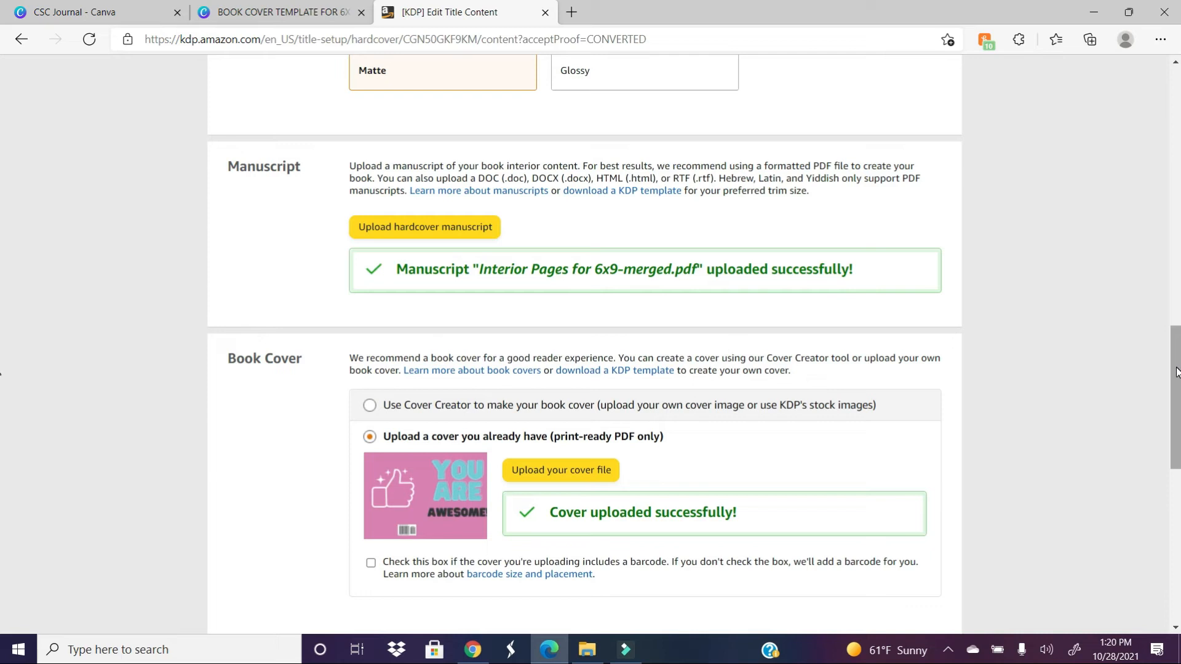
{"action": "scroll", "coordinate": [3, 431], "scroll_direction": "down", "scroll_amount": 6}
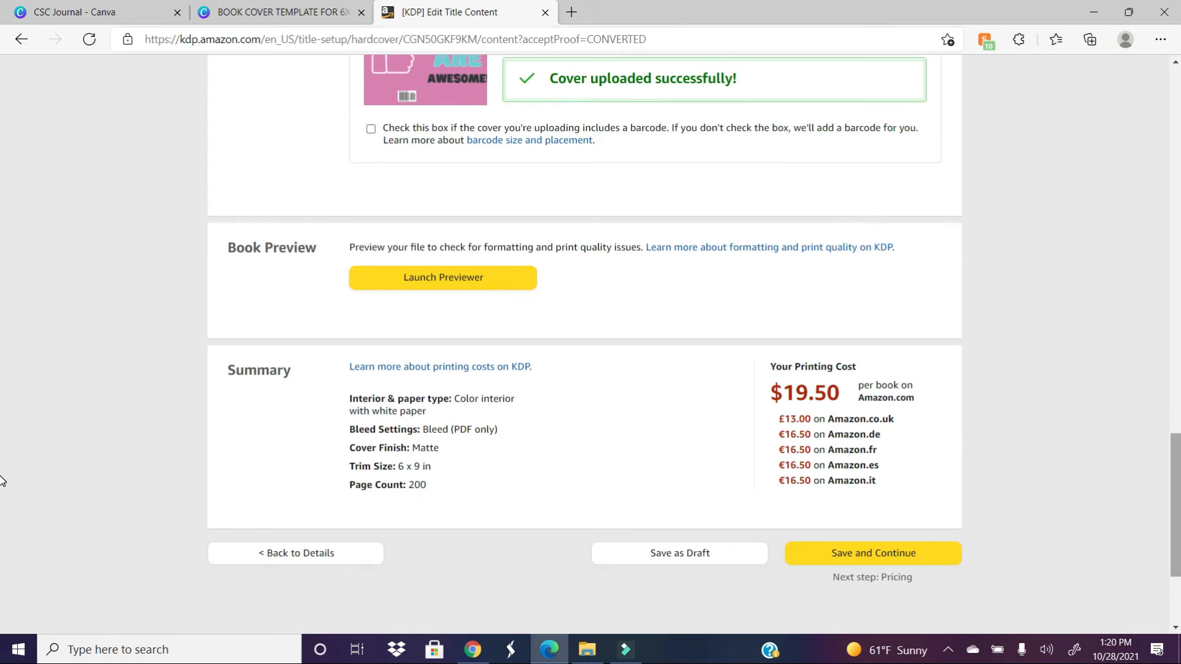
- Save the hardcover content, continue to the pricing page and read the explanation of the minimum list price for Amazon.com
{"action": "left_click", "coordinate": [897, 555]}
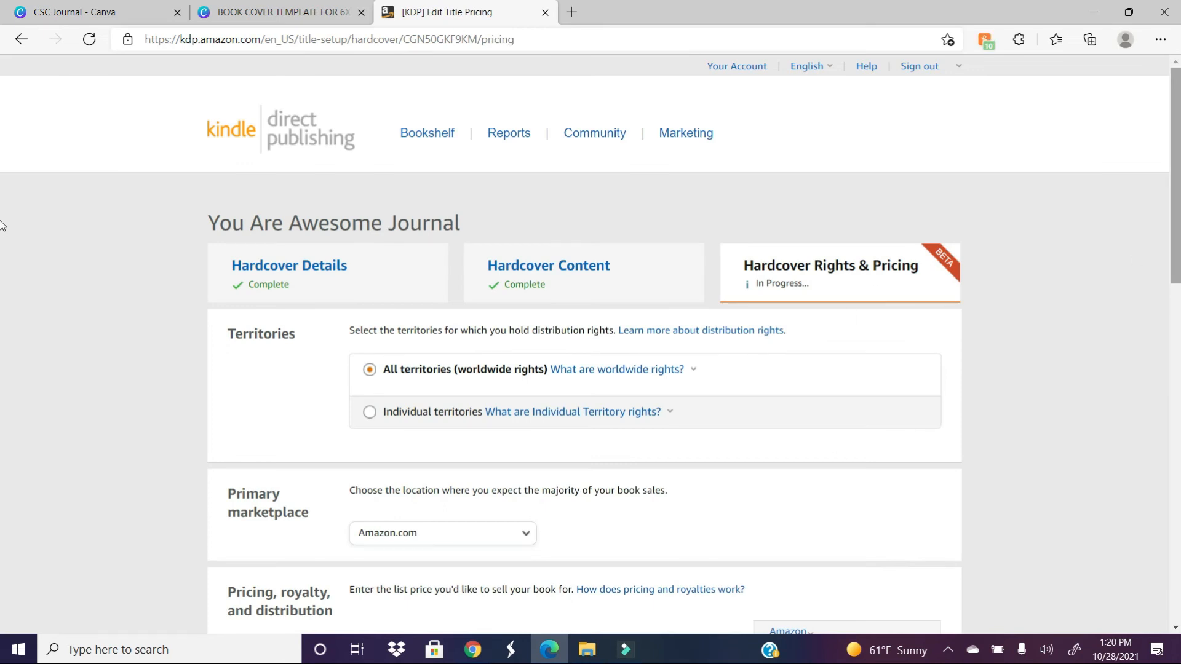
{"action": "scroll", "coordinate": [991, 338], "scroll_direction": "down", "scroll_amount": 6}
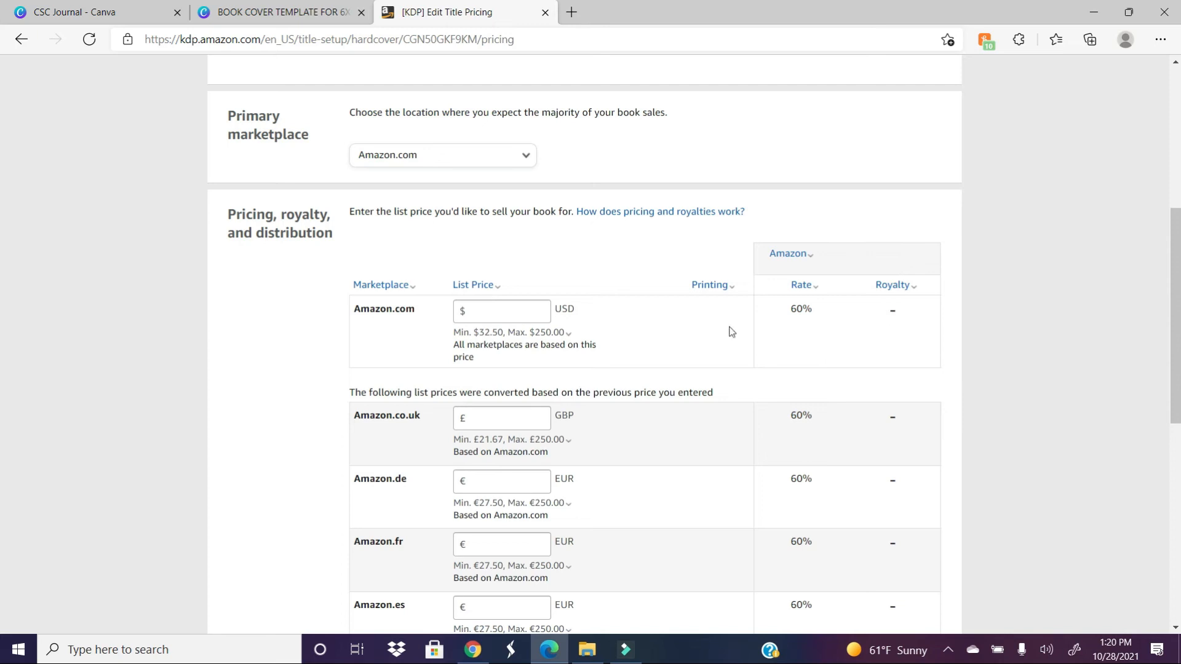
{"action": "left_click", "coordinate": [515, 312]}
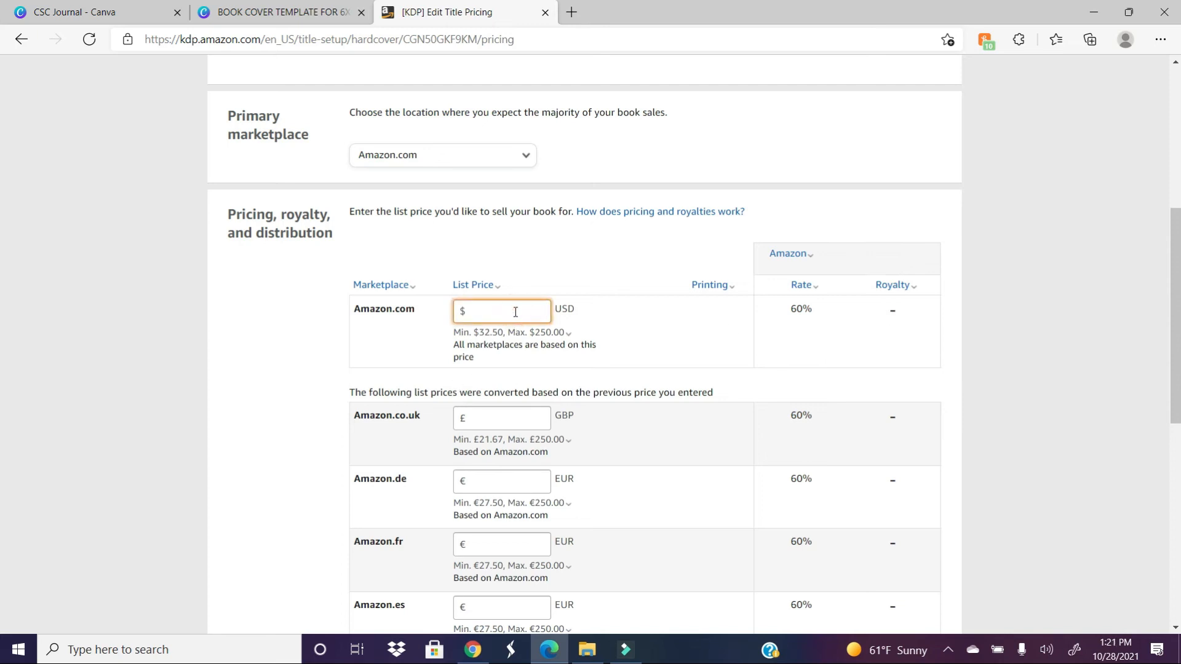
{"action": "left_click", "coordinate": [467, 331]}
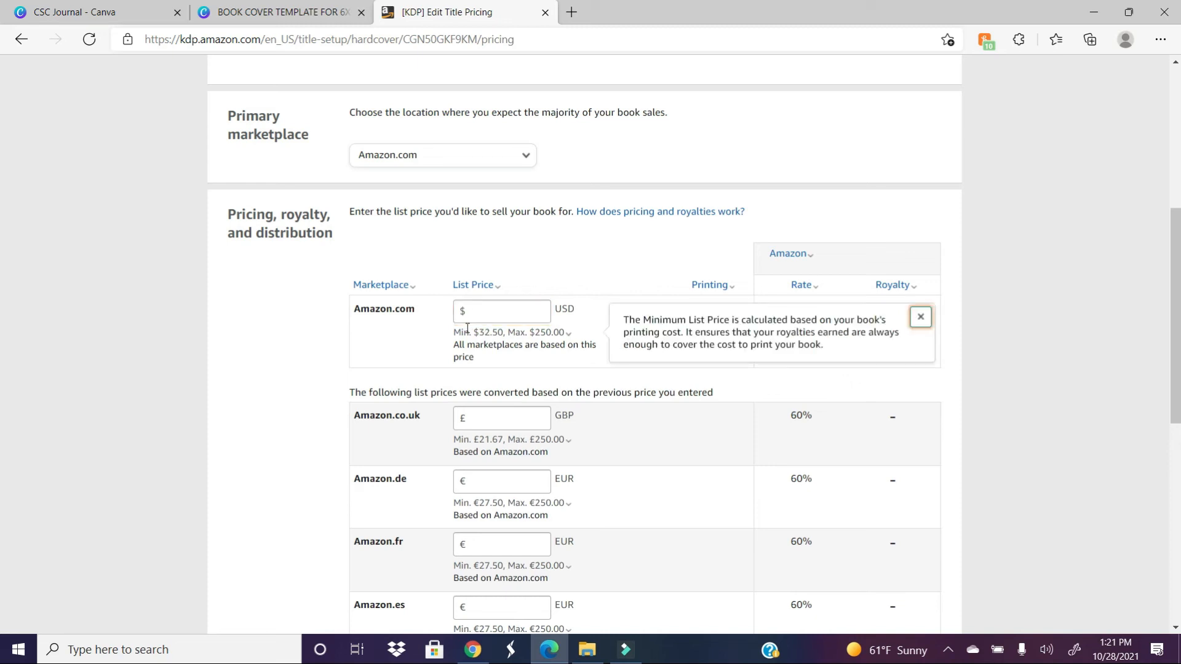
{"action": "left_click", "coordinate": [508, 358]}
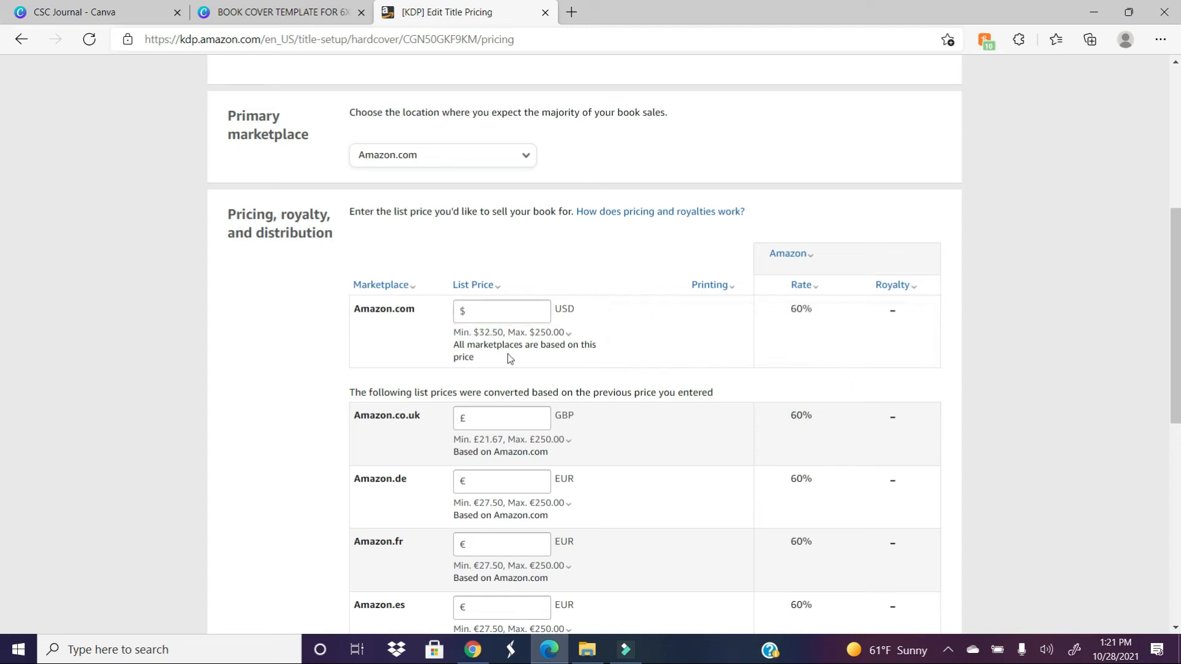
{"action": "left_click", "coordinate": [502, 331]}
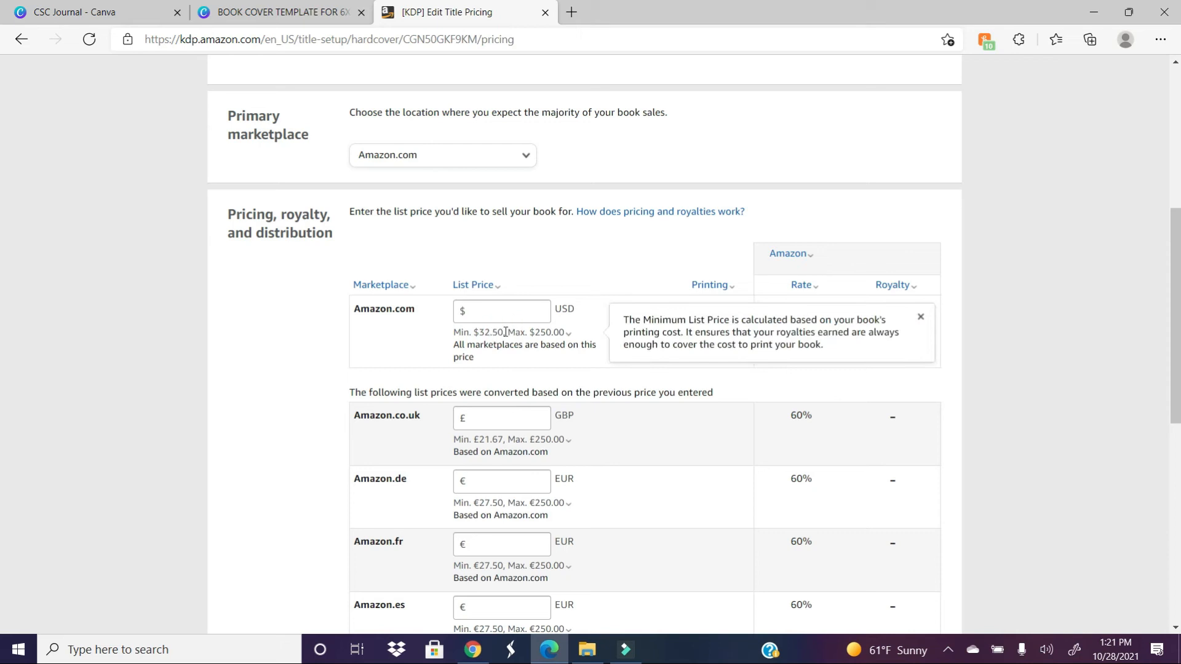
- Set the Amazon.com list price to 35.99 USD, entered without a dollar sign
{"action": "left_click", "coordinate": [504, 311]}
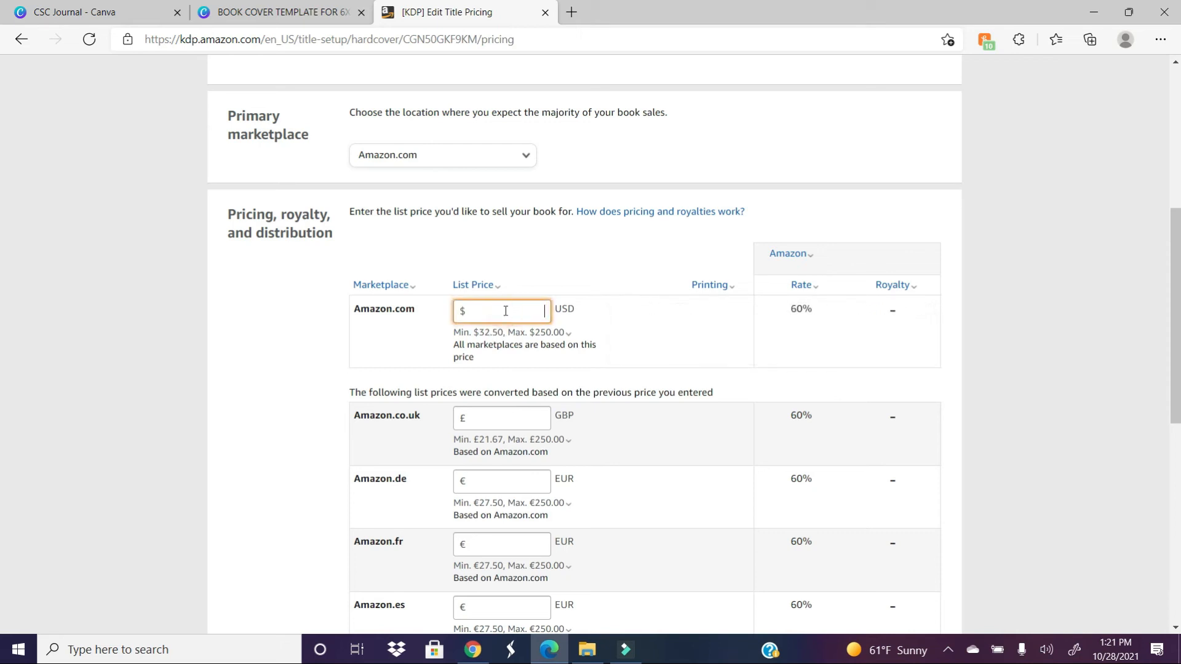
{"action": "type", "text": "$35.99"}
{"action": "left_click", "coordinate": [645, 359]}
{"action": "left_click", "coordinate": [539, 311]}
{"action": "left_click", "coordinate": [517, 312]}
{"action": "key", "text": "BackSpace"}
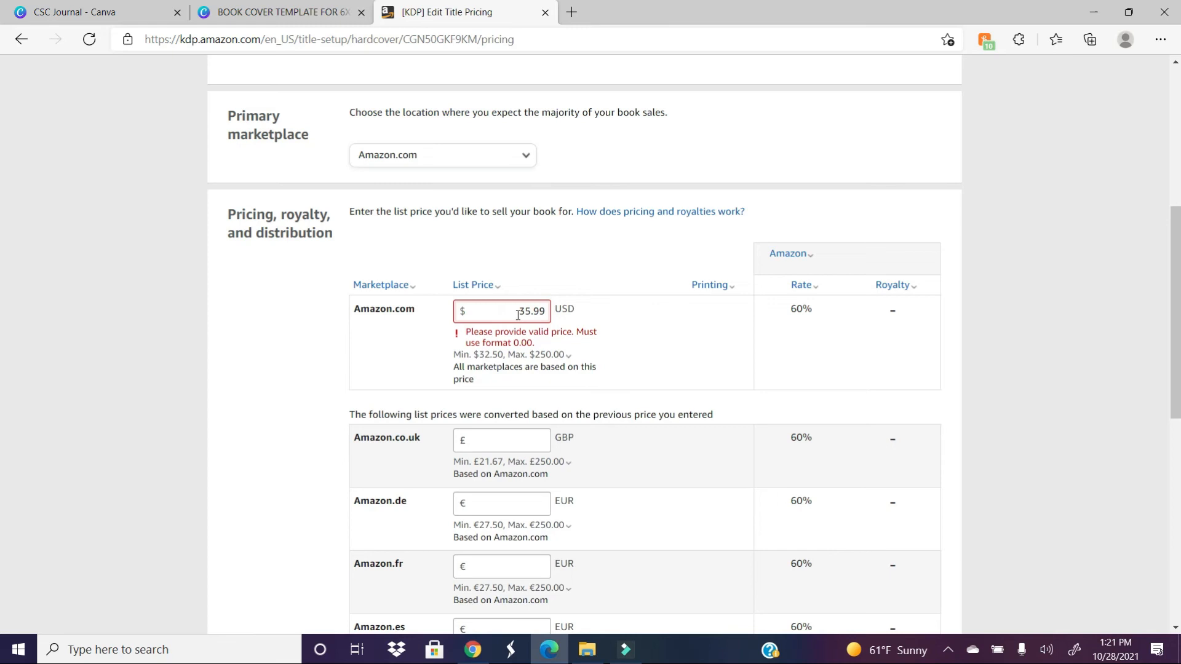
{"action": "left_click", "coordinate": [706, 329]}
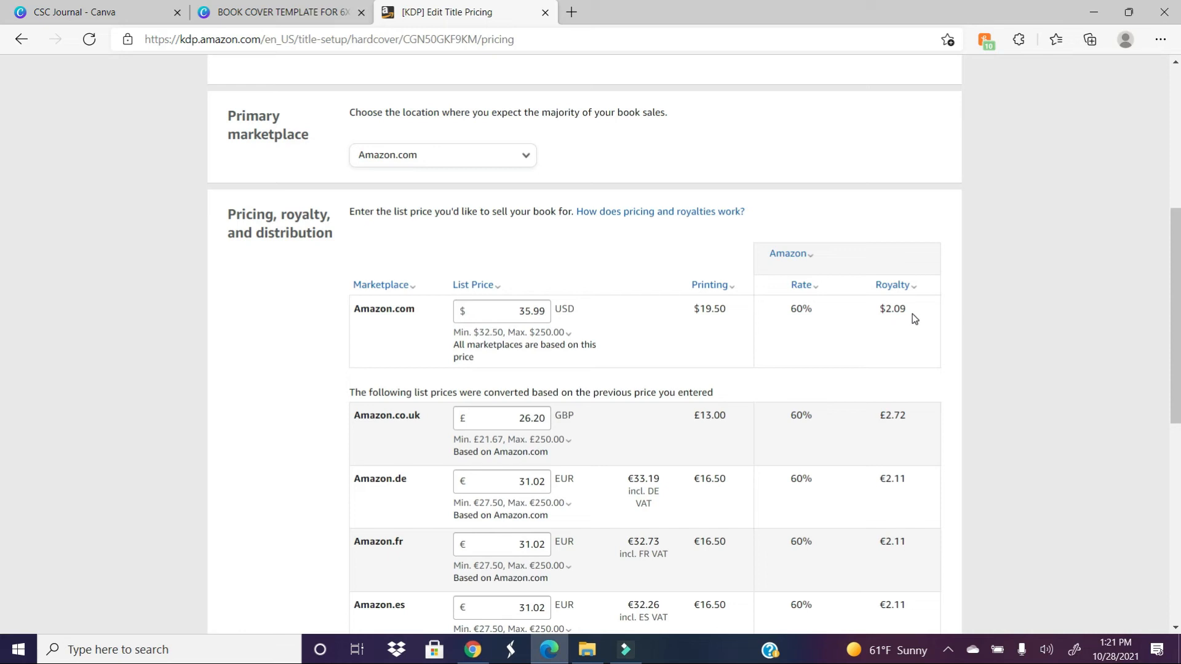
- Examine the converted list prices, printing costs and royalties for all marketplaces
{"action": "scroll", "coordinate": [1175, 315], "scroll_direction": "down", "scroll_amount": 2}
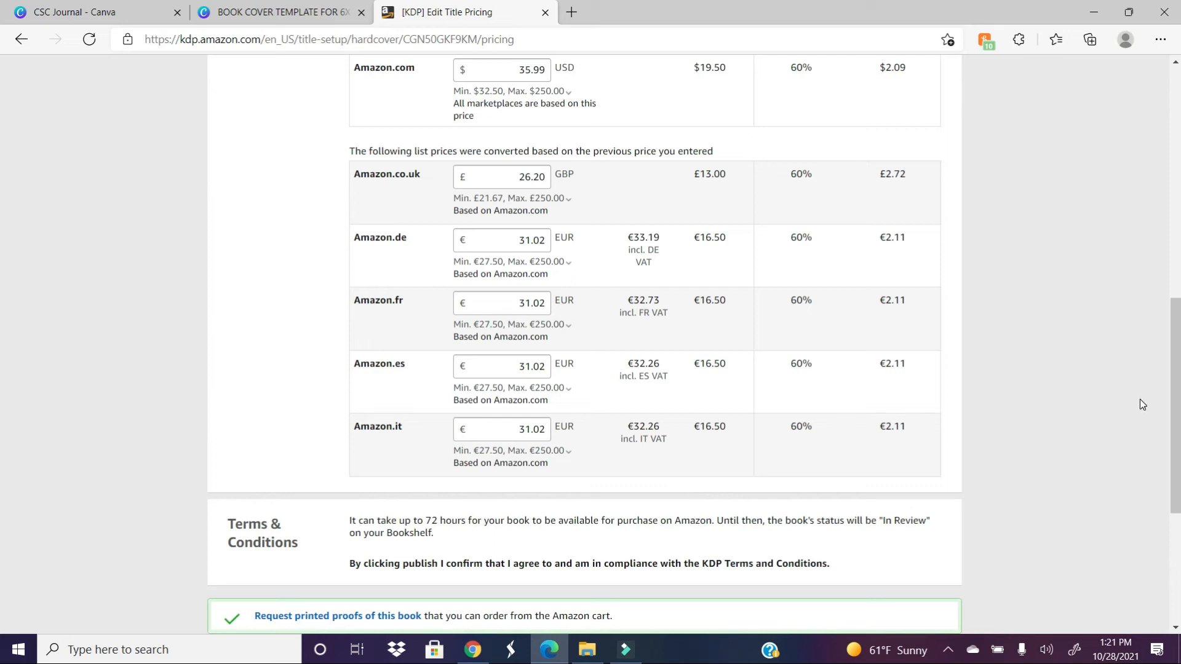
{"action": "scroll", "coordinate": [1155, 317], "scroll_direction": "up", "scroll_amount": 2}
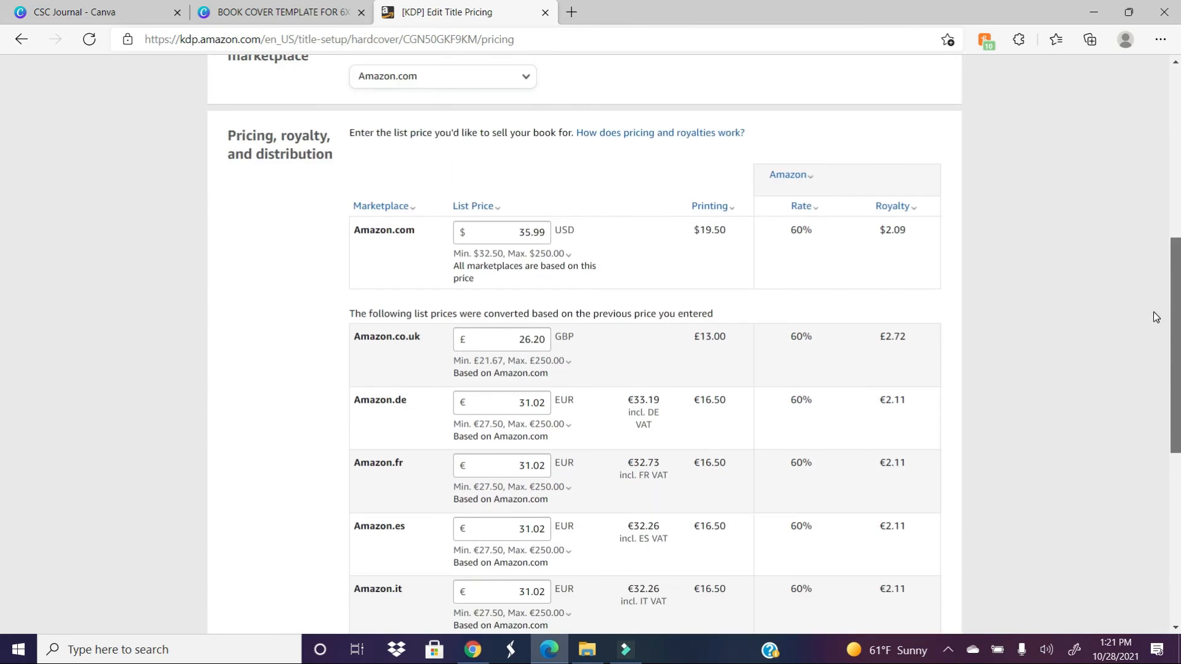
{"action": "left_click_drag", "start_coordinate": [1154, 312], "coordinate": [1170, 249]}
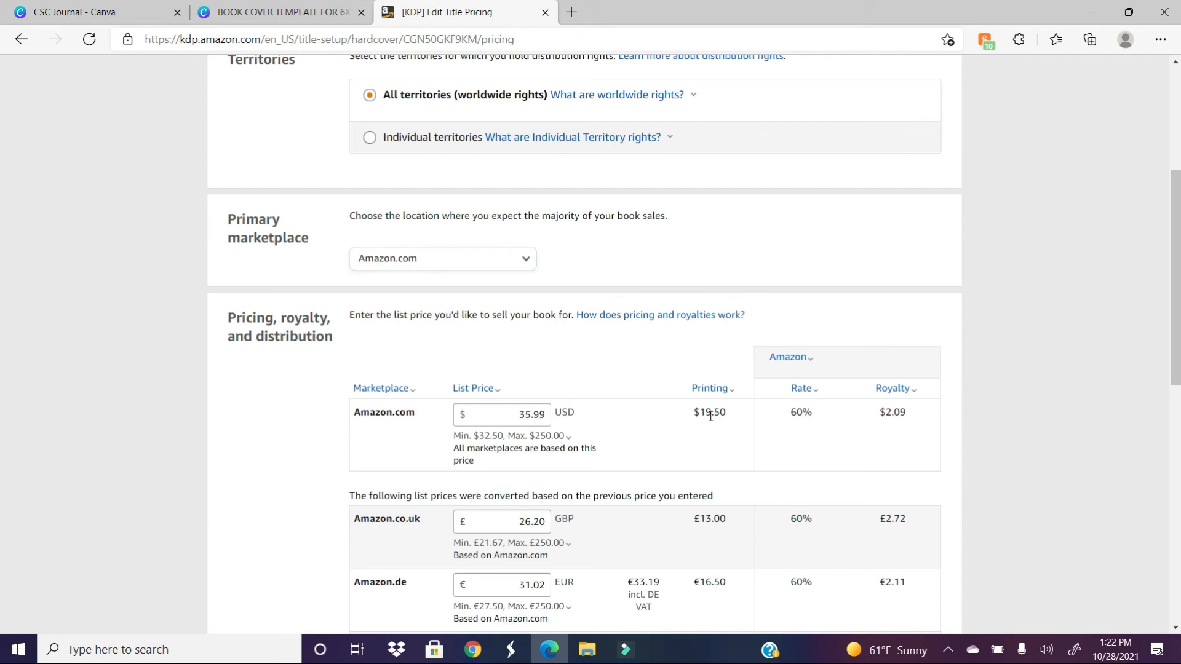
- Publish the hardcover book and close the submission confirmation
{"action": "left_click_drag", "start_coordinate": [1176, 326], "coordinate": [1177, 507]}
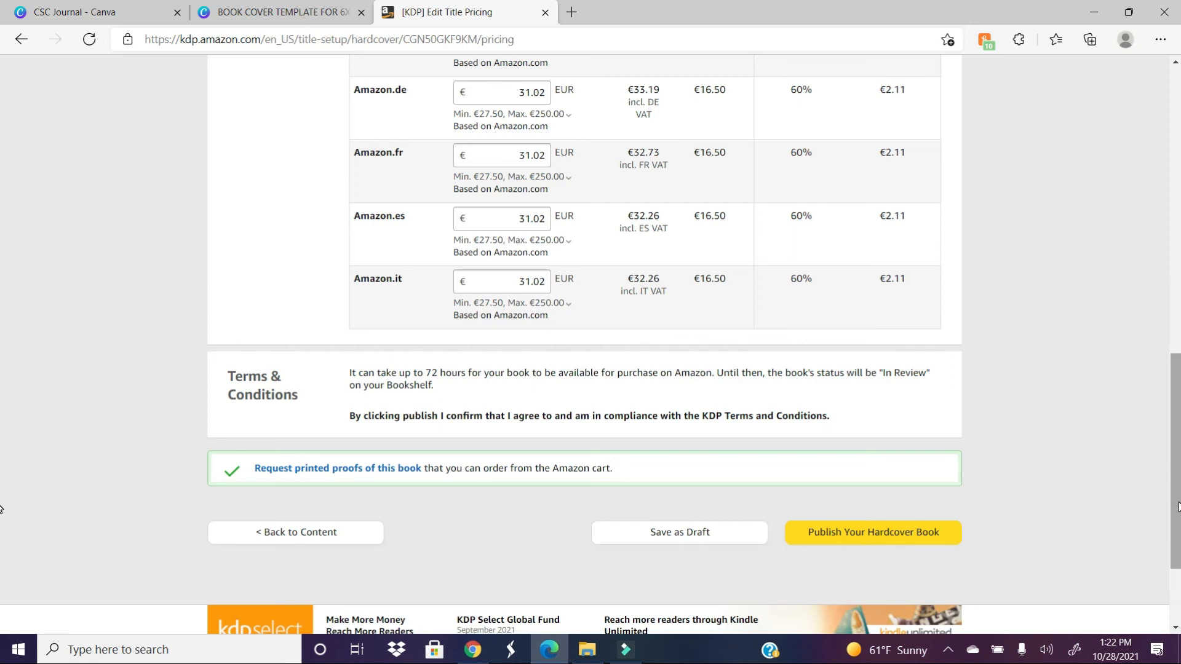
{"action": "left_click", "coordinate": [891, 535]}
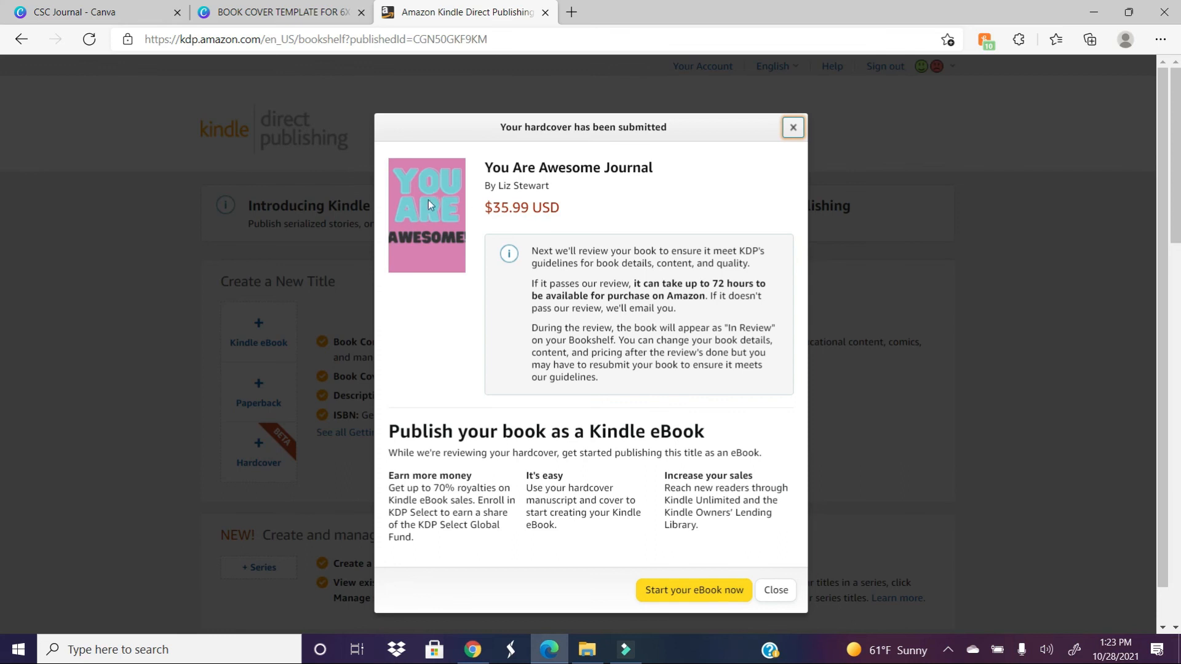
{"action": "left_click", "coordinate": [789, 591]}
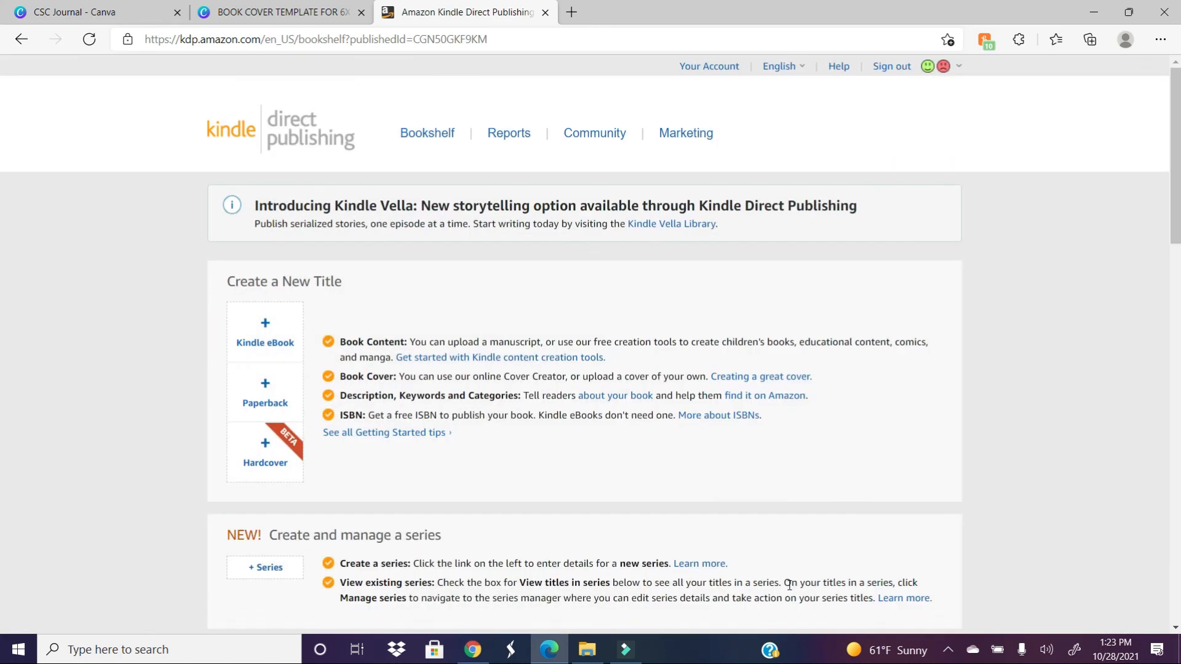
- Check the review status of You Are Awesome Journal in the Bookshelf's list of books
{"action": "scroll", "coordinate": [2, 332], "scroll_direction": "down", "scroll_amount": 7}
{"action": "left_click_drag", "start_coordinate": [1180, 328], "coordinate": [1177, 309]}
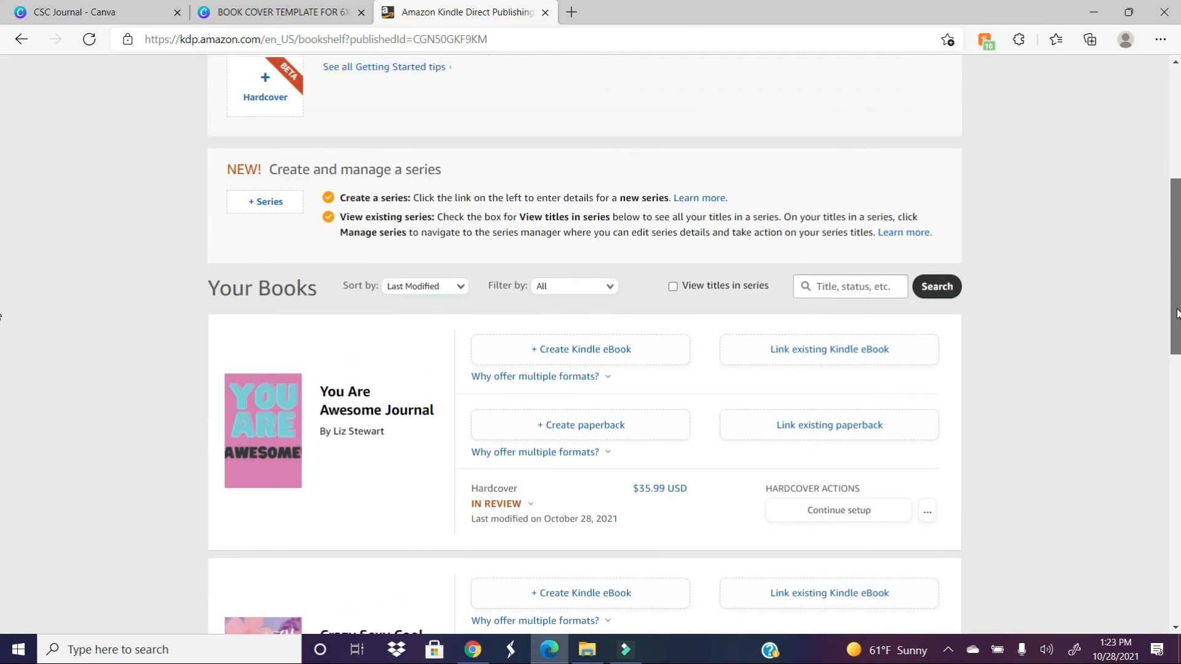
{"action": "left_click_drag", "start_coordinate": [1179, 240], "coordinate": [1162, 120]}
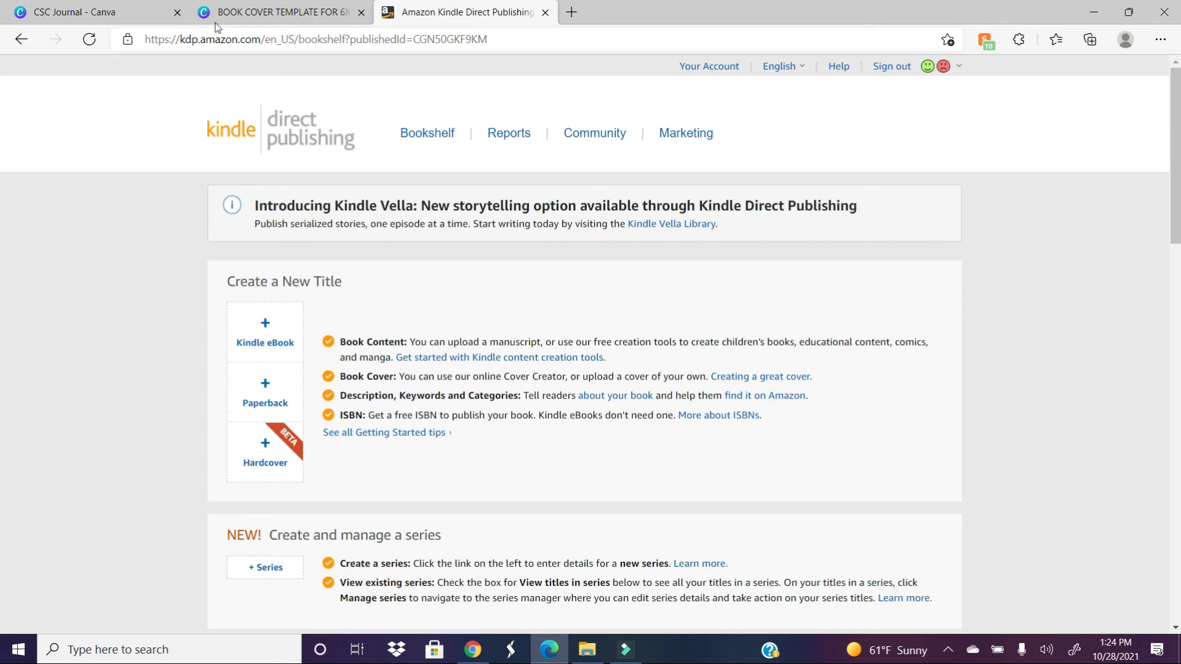
- Switch to the CSC Journal folder in Canva
{"action": "left_click", "coordinate": [140, 13]}
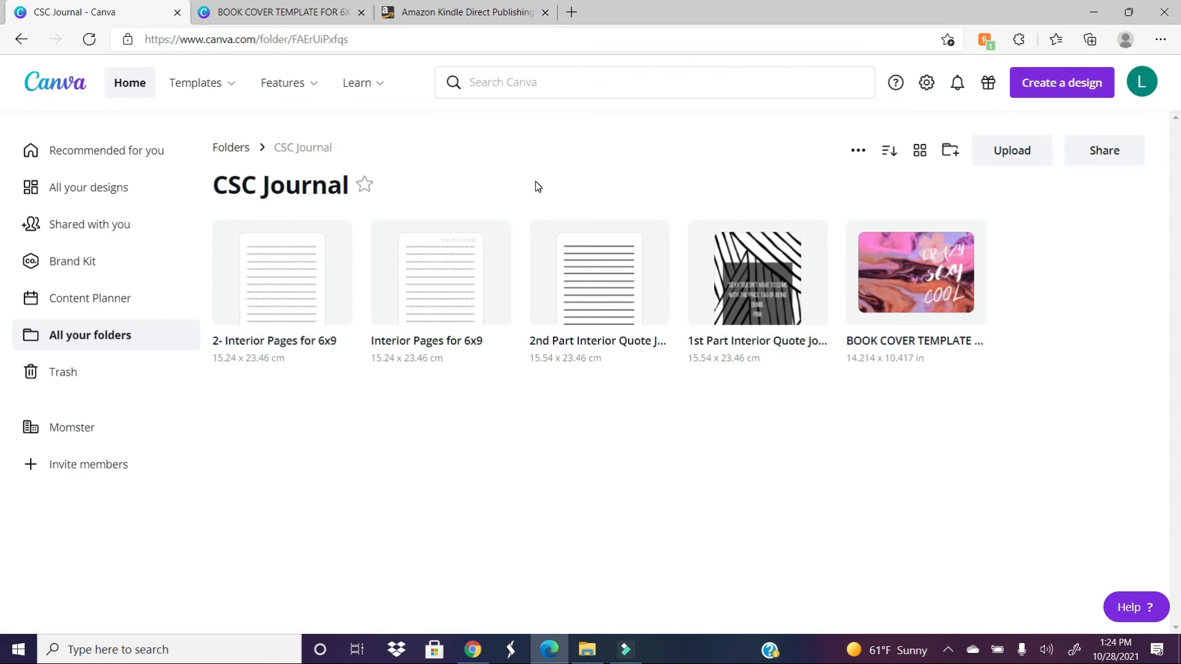